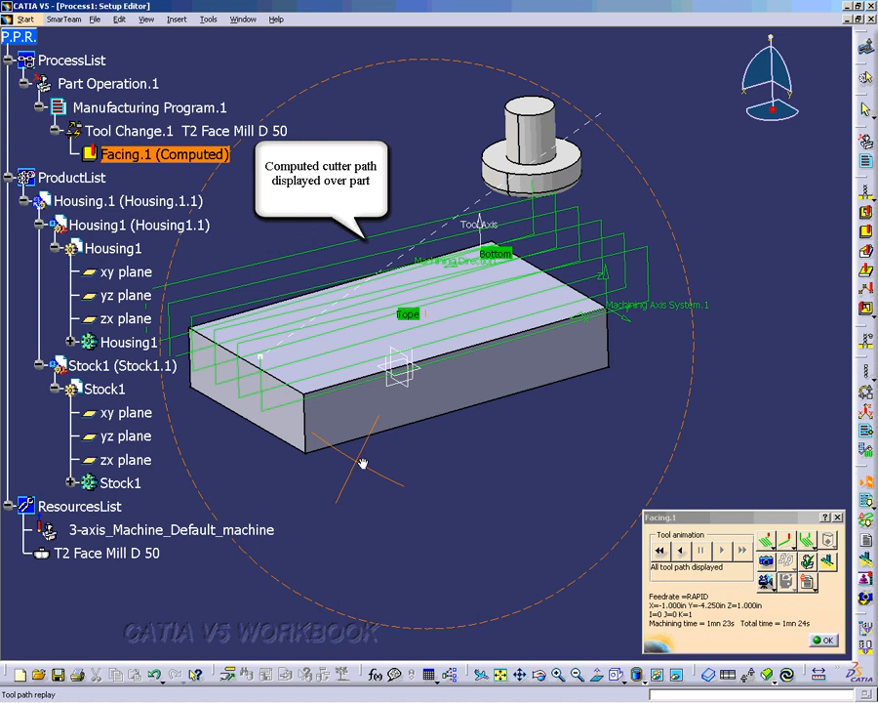
{"action": "middle_click_drag", "start_coordinate": [363, 464], "coordinate": [377, 458]}
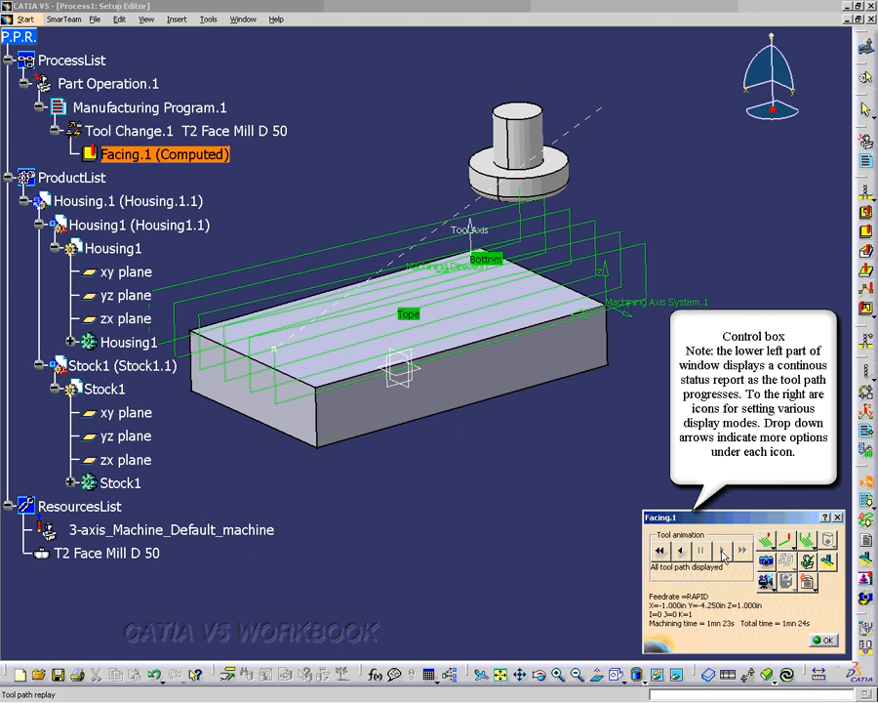
{"action": "left_click", "coordinate": [778, 557]}
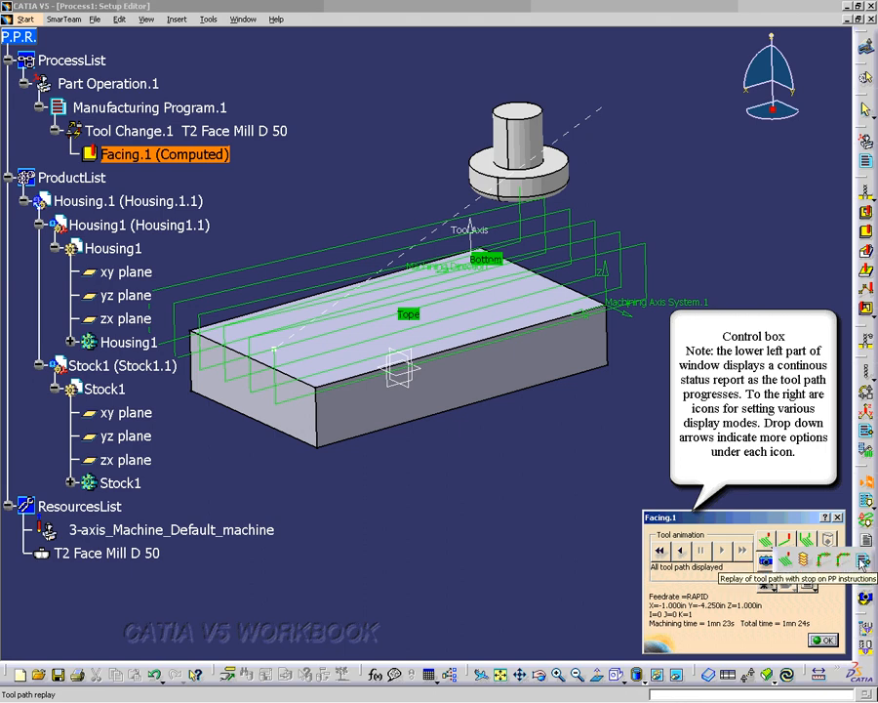
{"action": "left_click", "coordinate": [786, 515]}
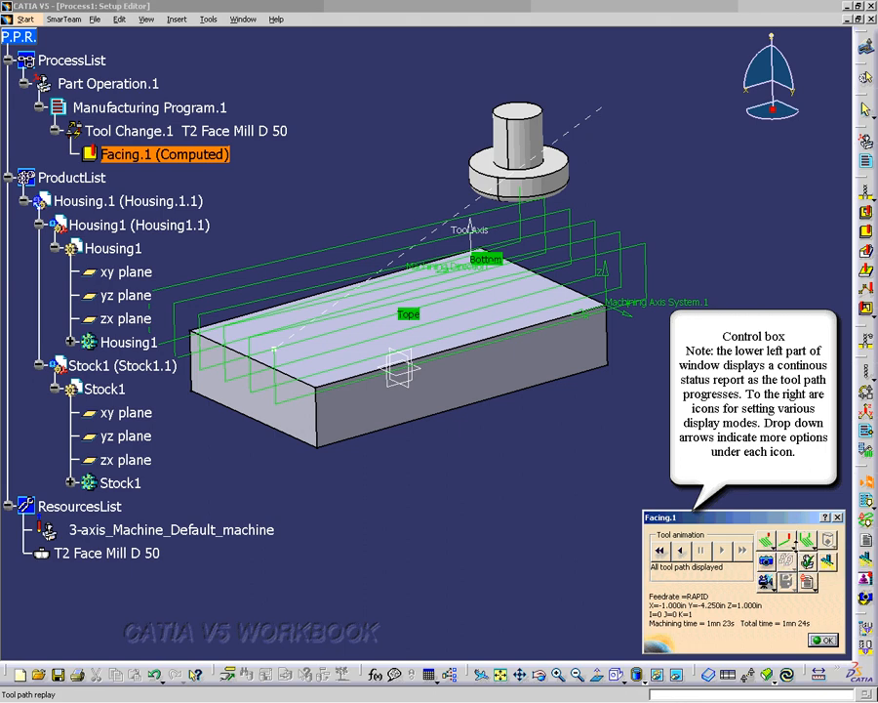
{"action": "left_click", "coordinate": [795, 548]}
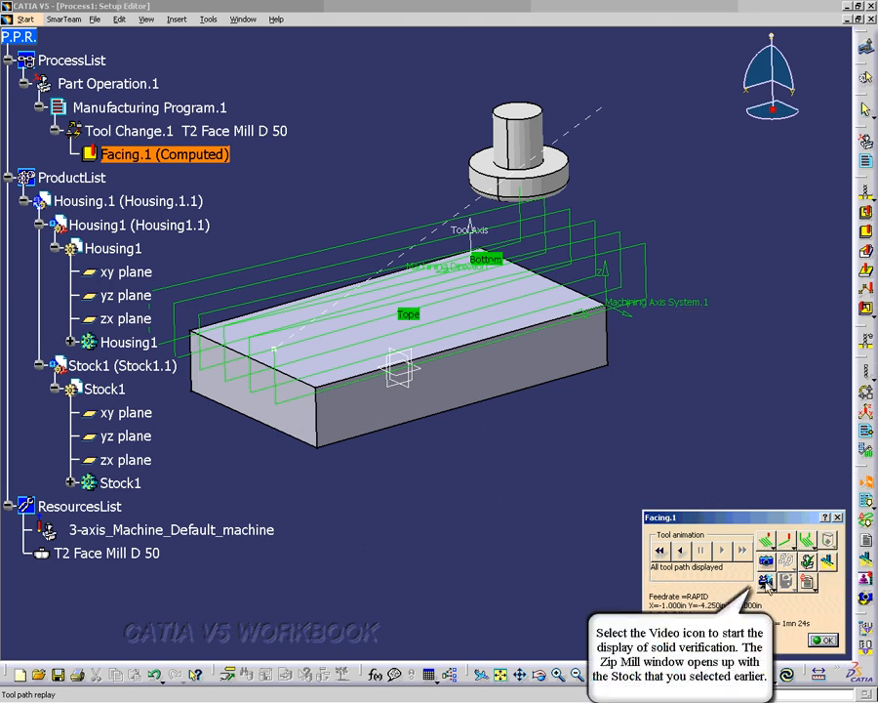
- Play the solid video simulation of the Facing.1 tool path, replay it from the start, and accept the facing operation
{"action": "left_click", "coordinate": [766, 581]}
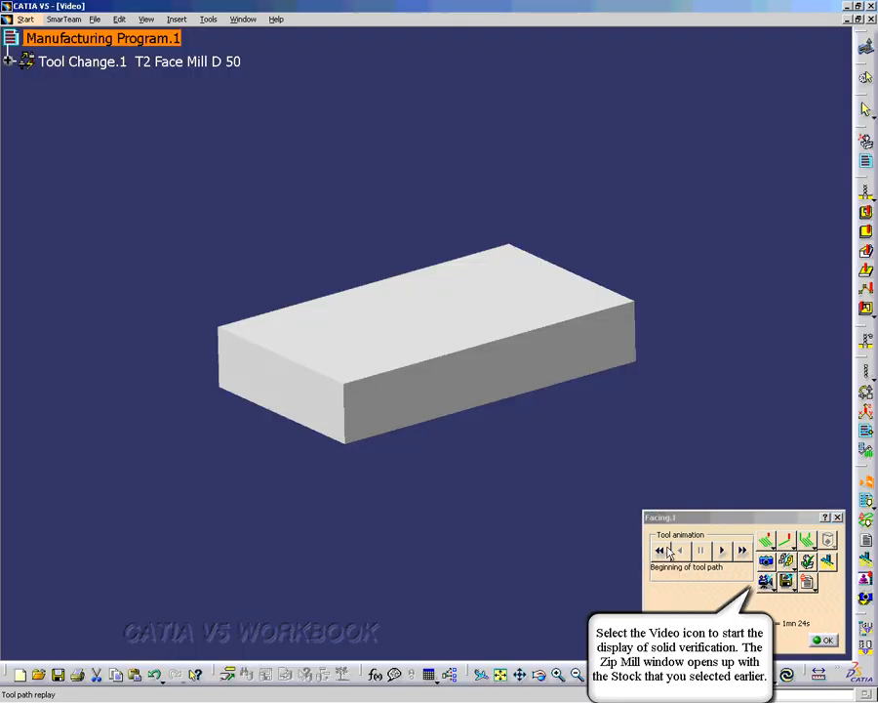
{"action": "left_click", "coordinate": [723, 552]}
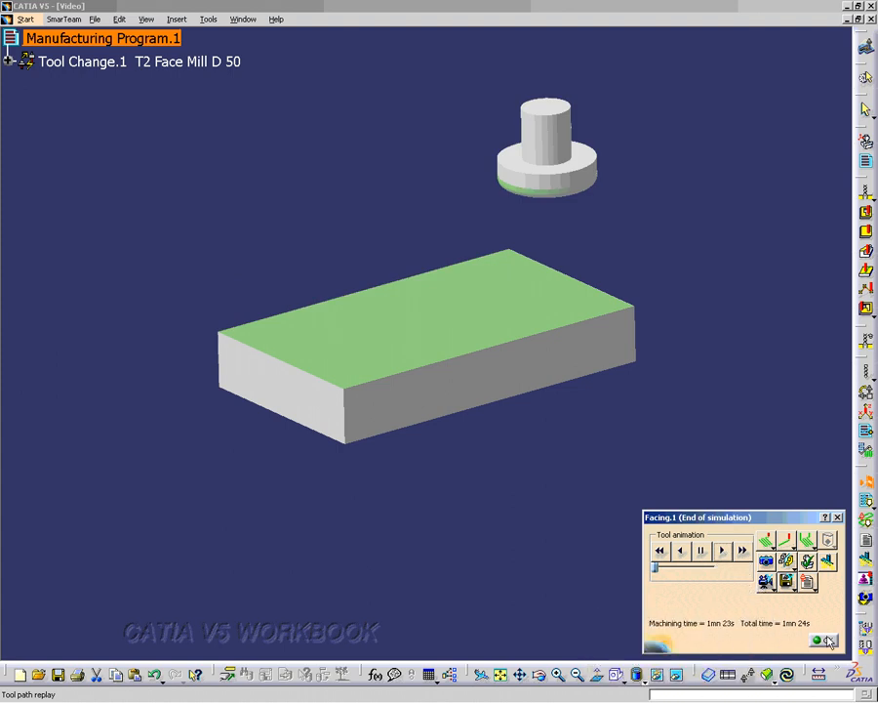
{"action": "left_click", "coordinate": [659, 551]}
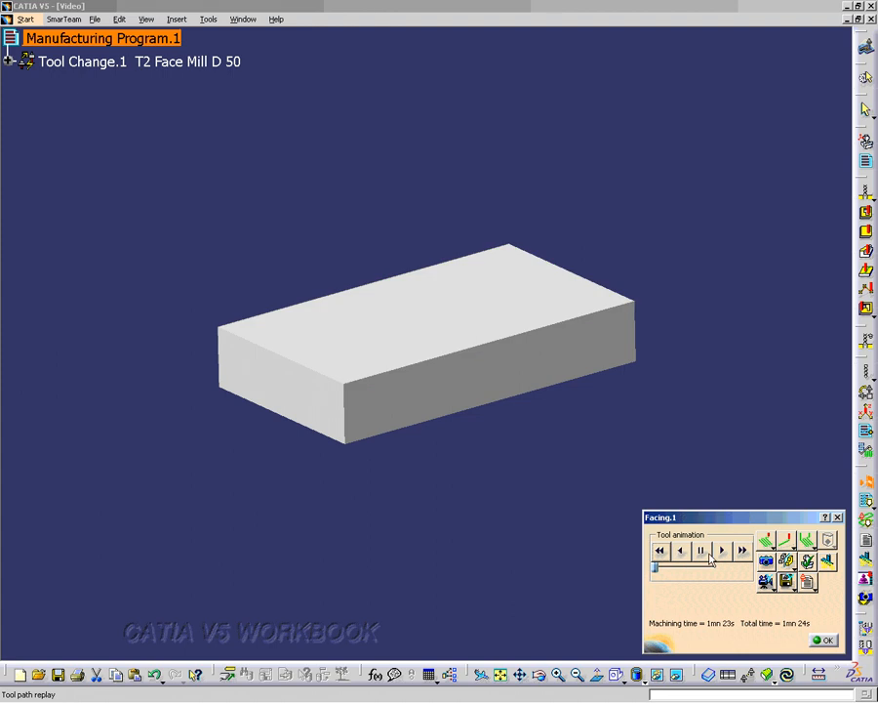
{"action": "left_click", "coordinate": [722, 552]}
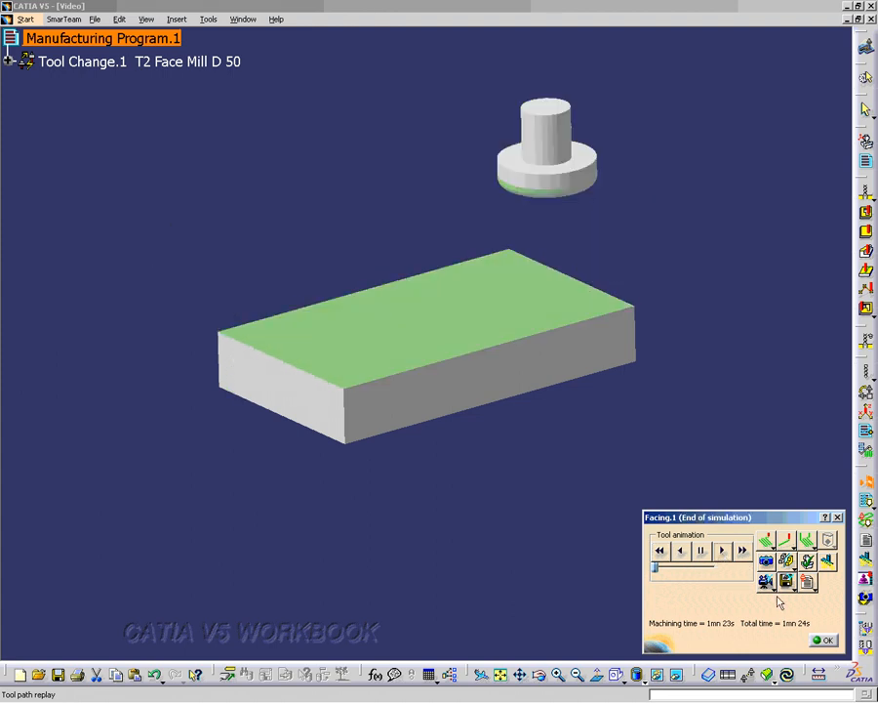
{"action": "left_click", "coordinate": [822, 641]}
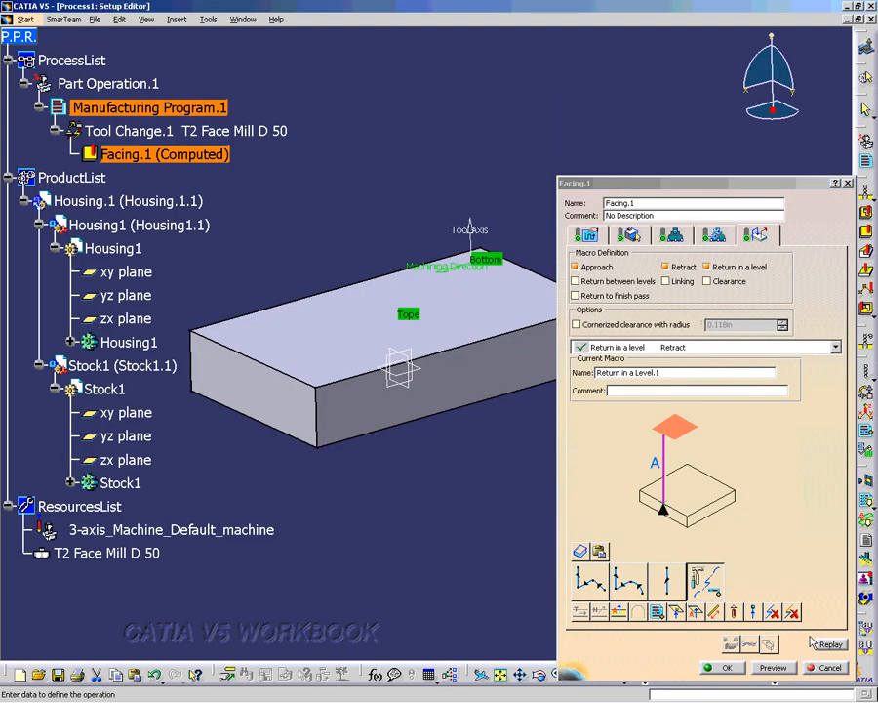
{"action": "left_click", "coordinate": [723, 668]}
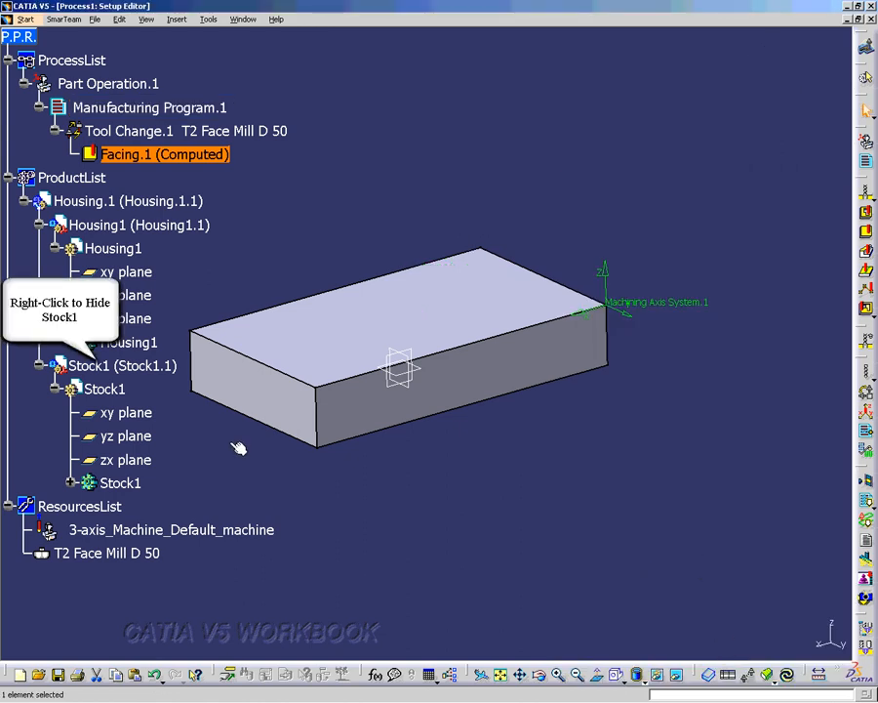
- Hide Stock1 (Stock1.1) and add a Spot Drilling operation to Manufacturing Program.1
{"action": "right_click", "coordinate": [139, 367]}
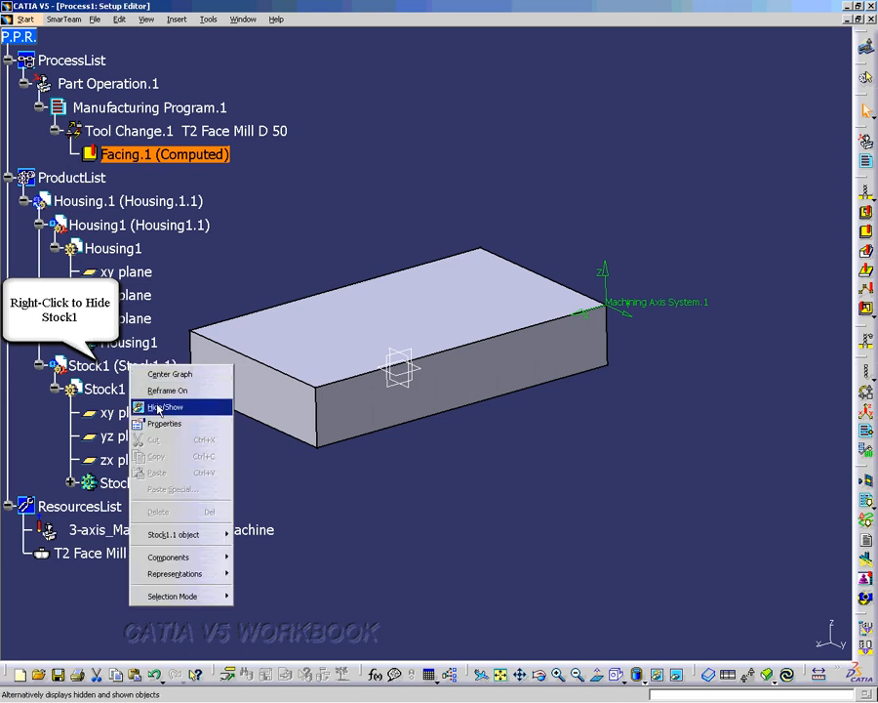
{"action": "left_click", "coordinate": [159, 401]}
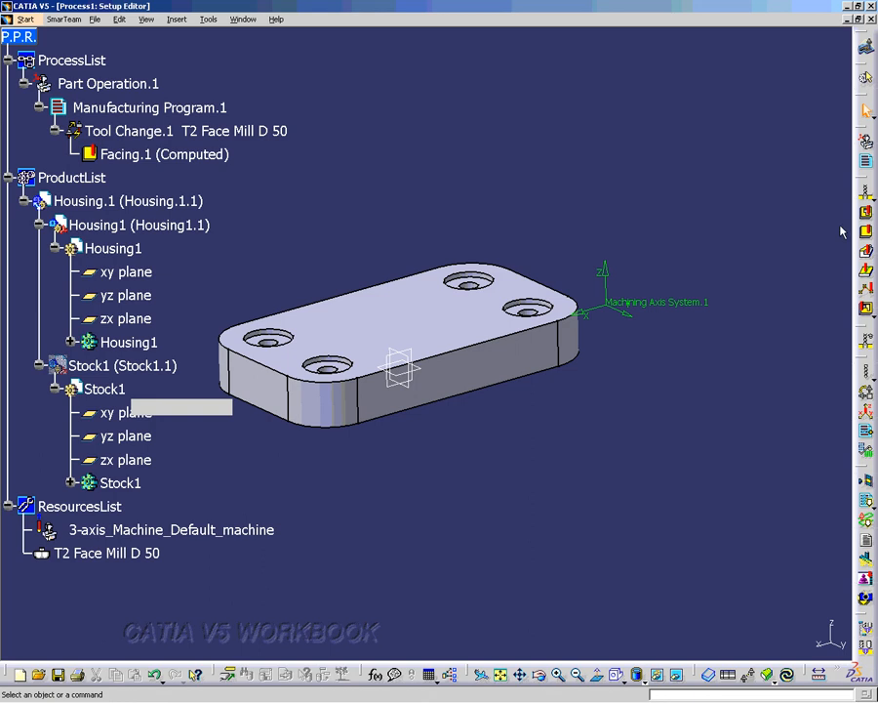
{"action": "left_click", "coordinate": [874, 199]}
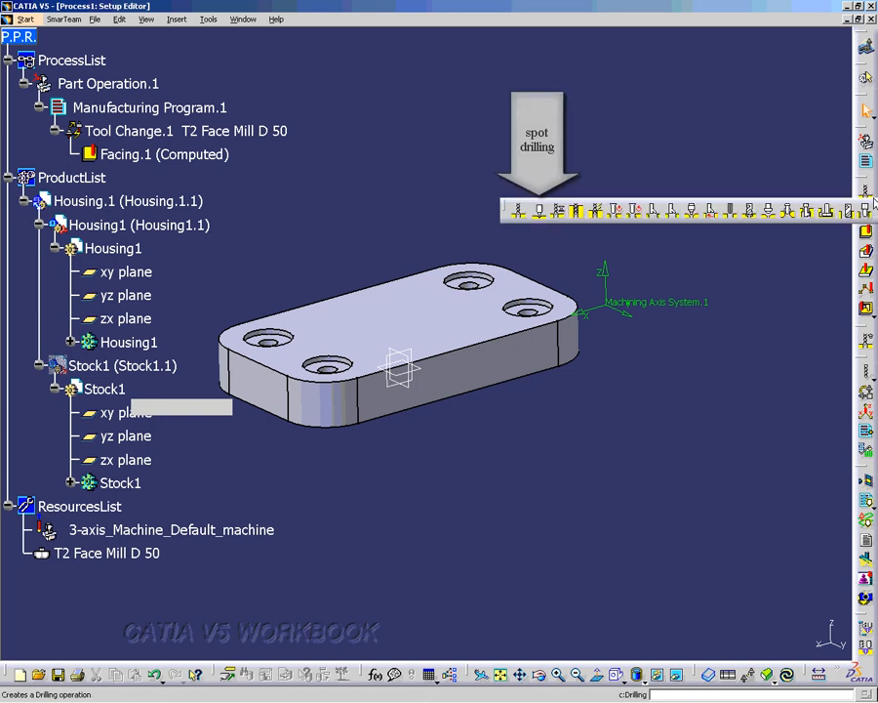
{"action": "left_click", "coordinate": [540, 214]}
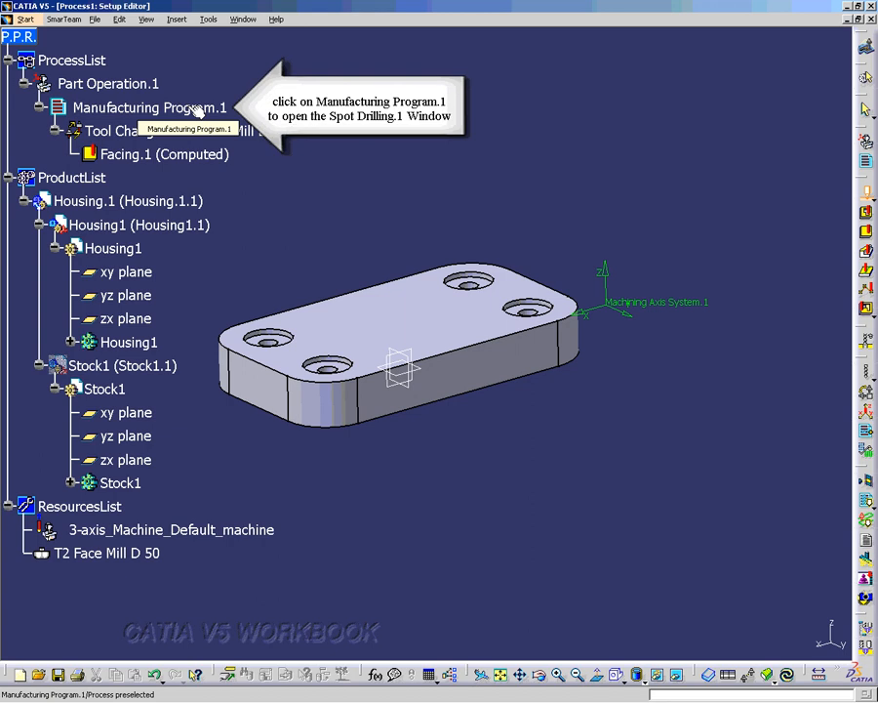
{"action": "left_click", "coordinate": [198, 110]}
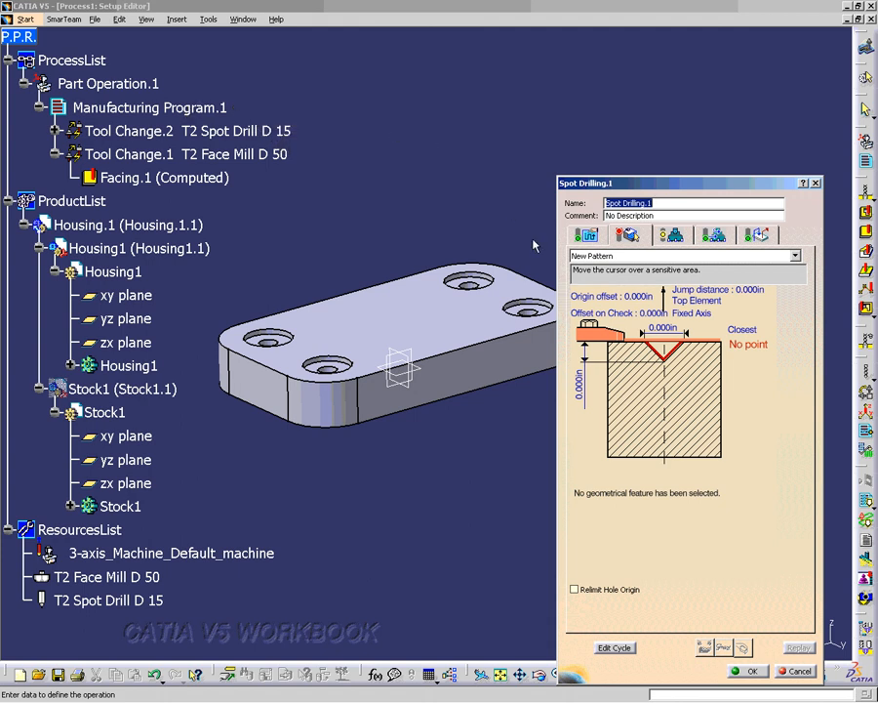
- Define the spot drilling positions by selecting the edges of the four corner holes on Housing1
{"action": "left_click", "coordinate": [751, 347]}
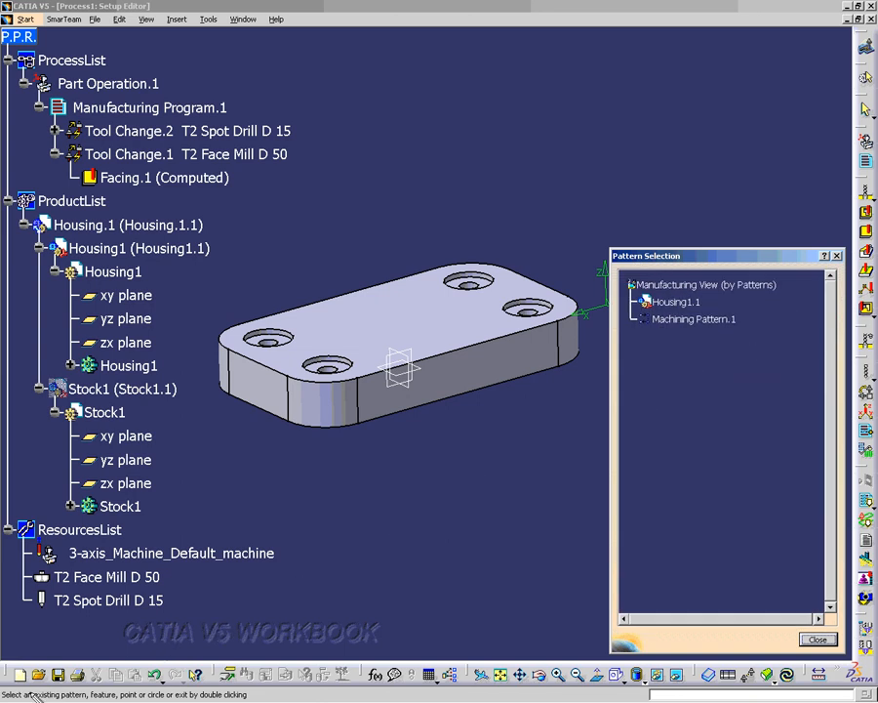
{"action": "left_click_drag", "start_coordinate": [8, 697], "coordinate": [230, 697]}
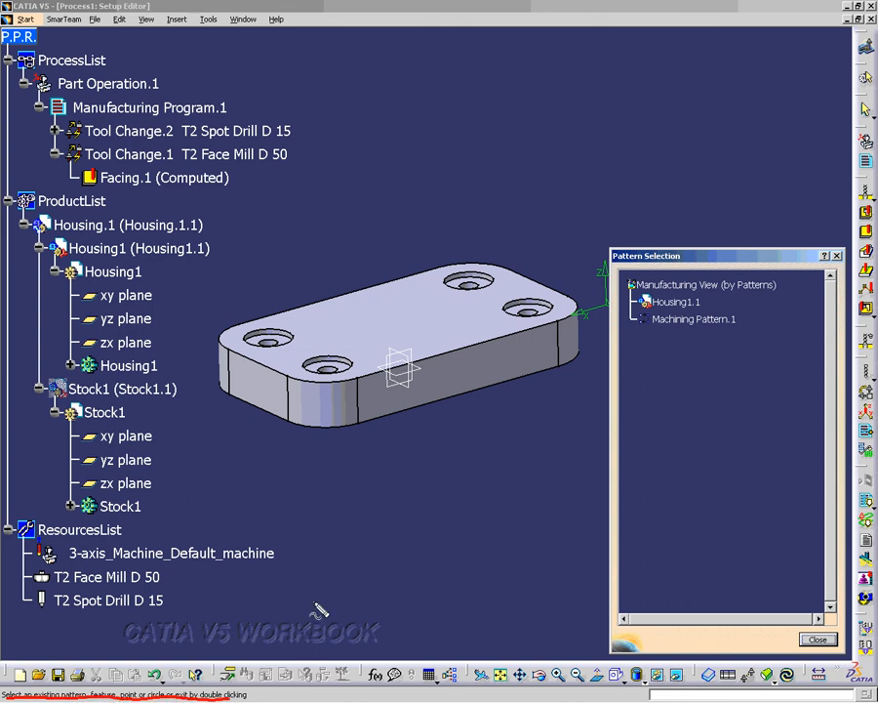
{"action": "key", "text": "Escape"}
{"action": "middle_click_drag", "start_coordinate": [396, 240], "coordinate": [408, 441]}
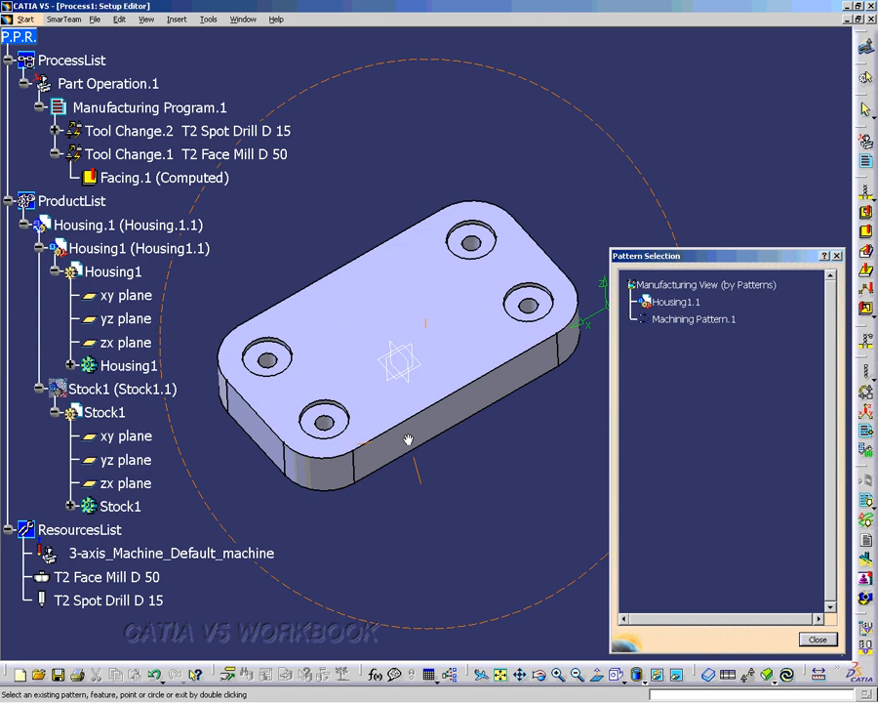
{"action": "left_click", "coordinate": [347, 422]}
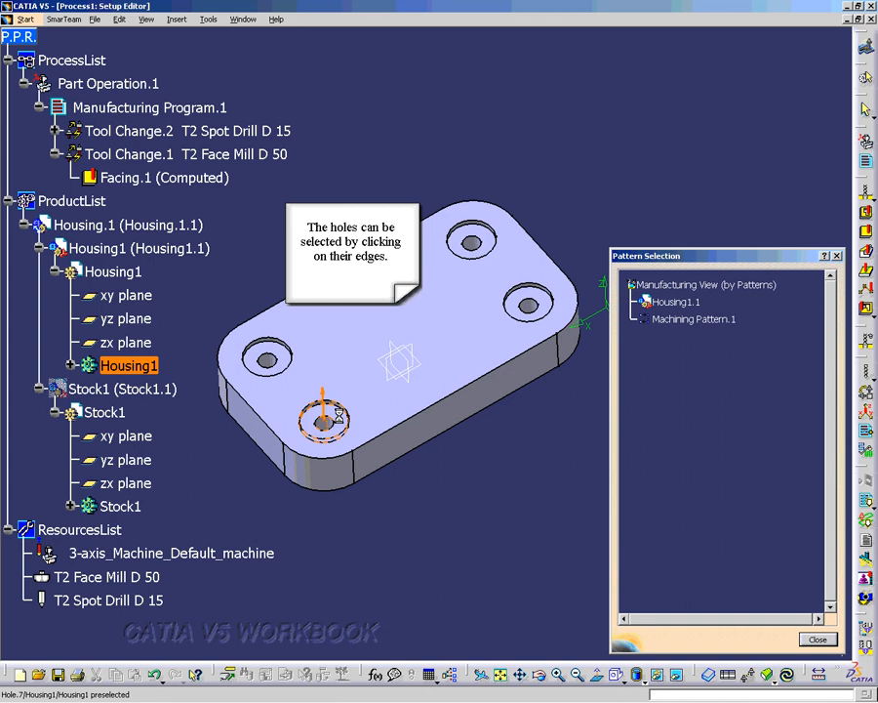
{"action": "left_click", "coordinate": [290, 359]}
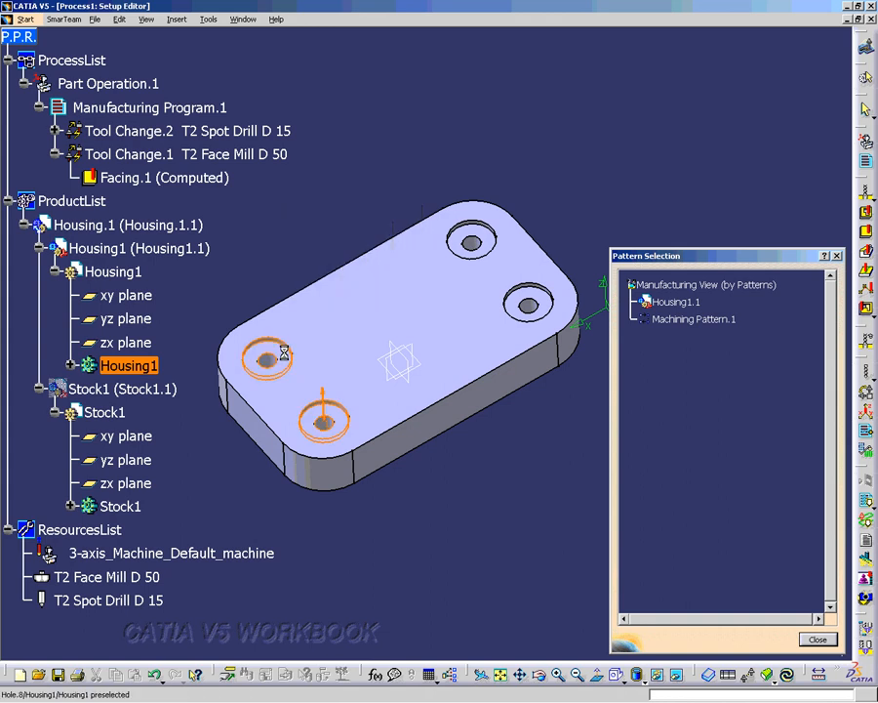
{"action": "left_click", "coordinate": [495, 243]}
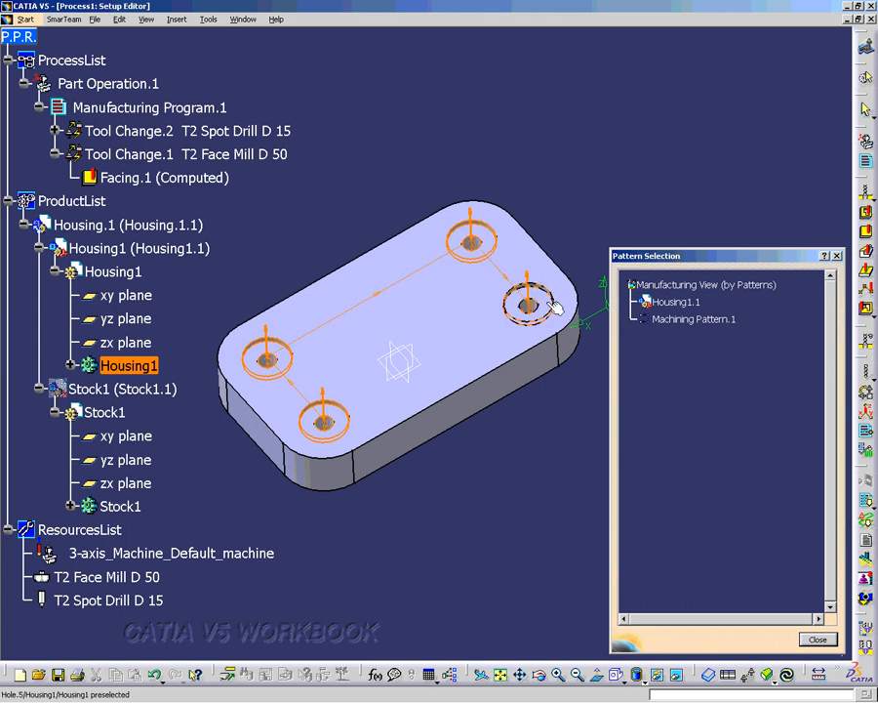
{"action": "left_click", "coordinate": [553, 308]}
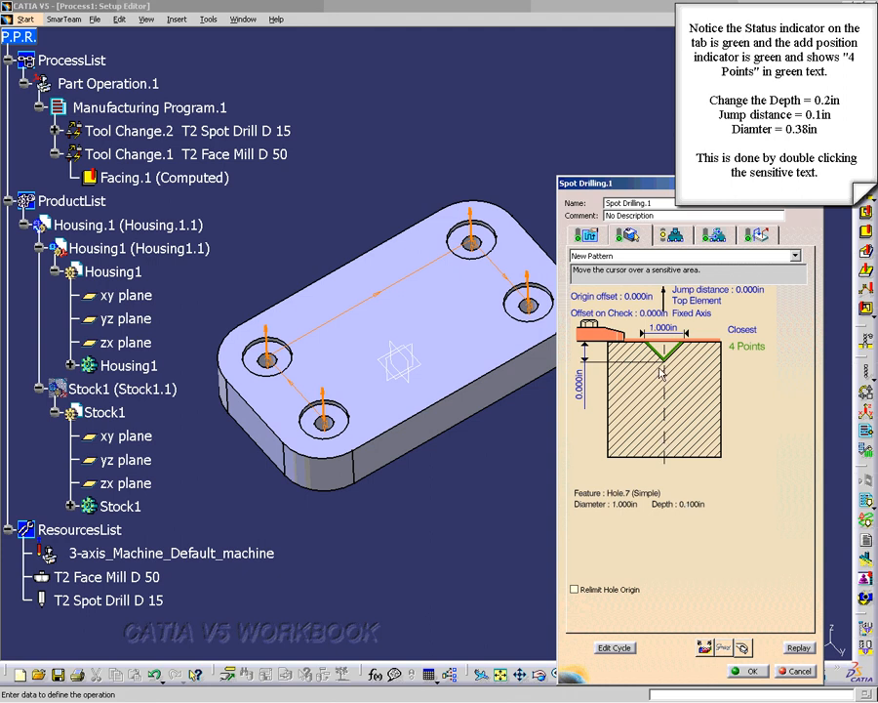
- Set the spot drilling depth to 0.2 in, the jump distance to 0.1 in and the diameter to 0.38 in
{"action": "double_click", "coordinate": [585, 395]}
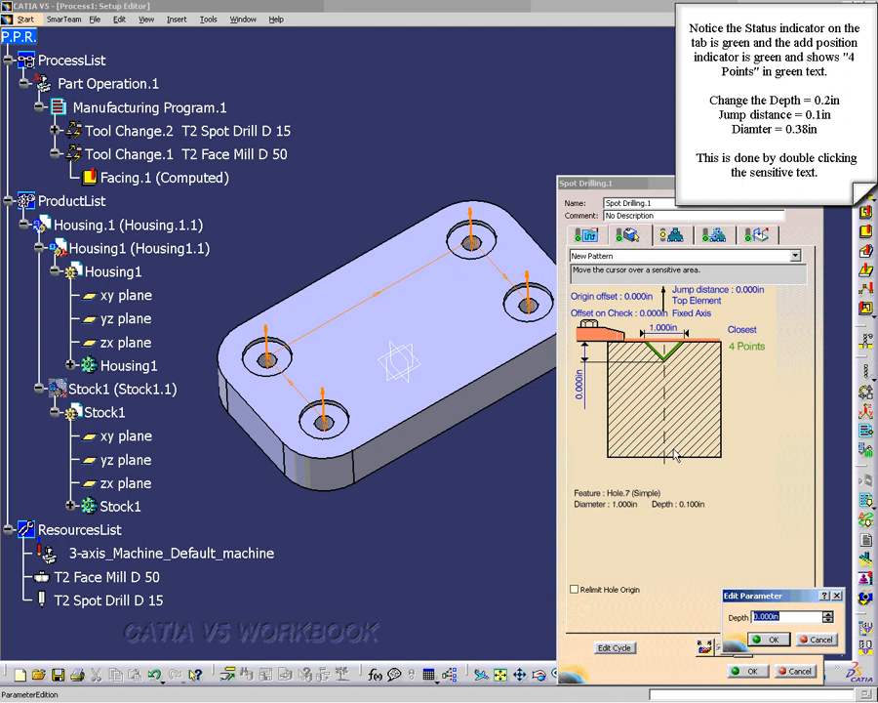
{"action": "type", "text": ".2"}
{"action": "key", "text": "Return"}
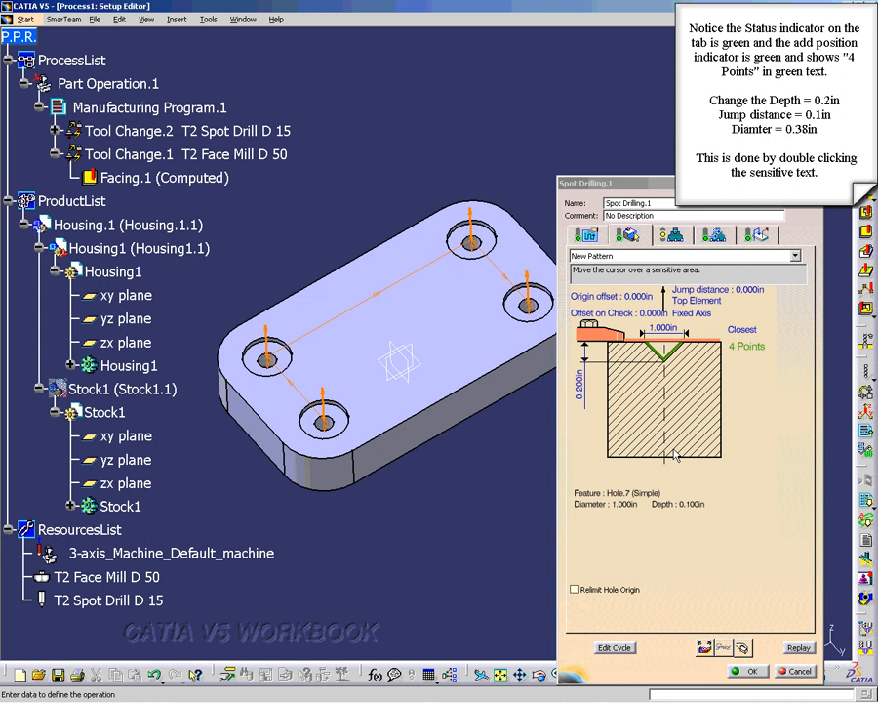
{"action": "double_click", "coordinate": [707, 290]}
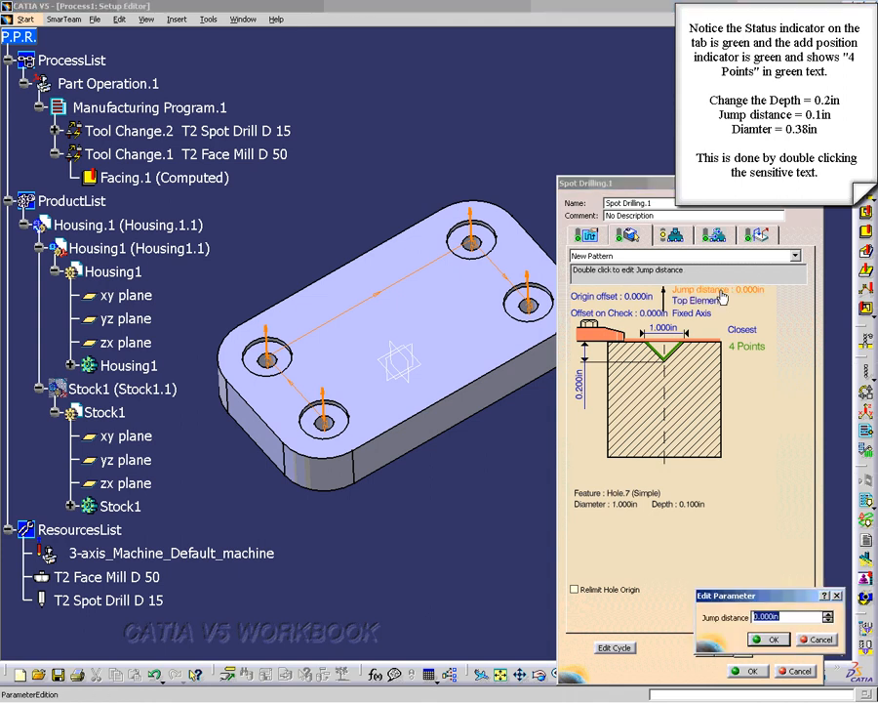
{"action": "type", "text": ".1"}
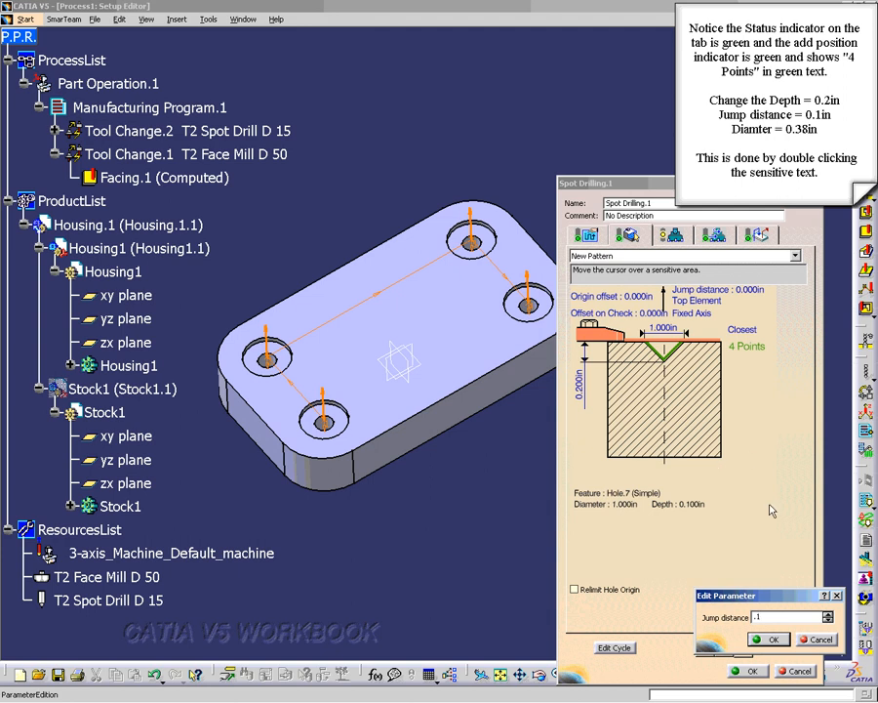
{"action": "left_click", "coordinate": [771, 639]}
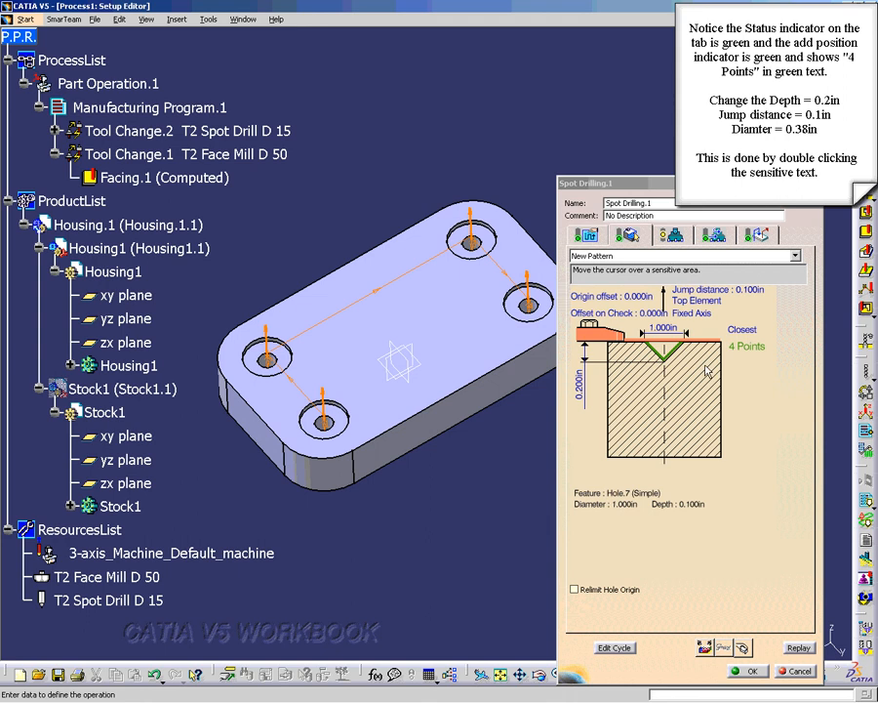
{"action": "double_click", "coordinate": [663, 327]}
{"action": "type", "text": ".38"}
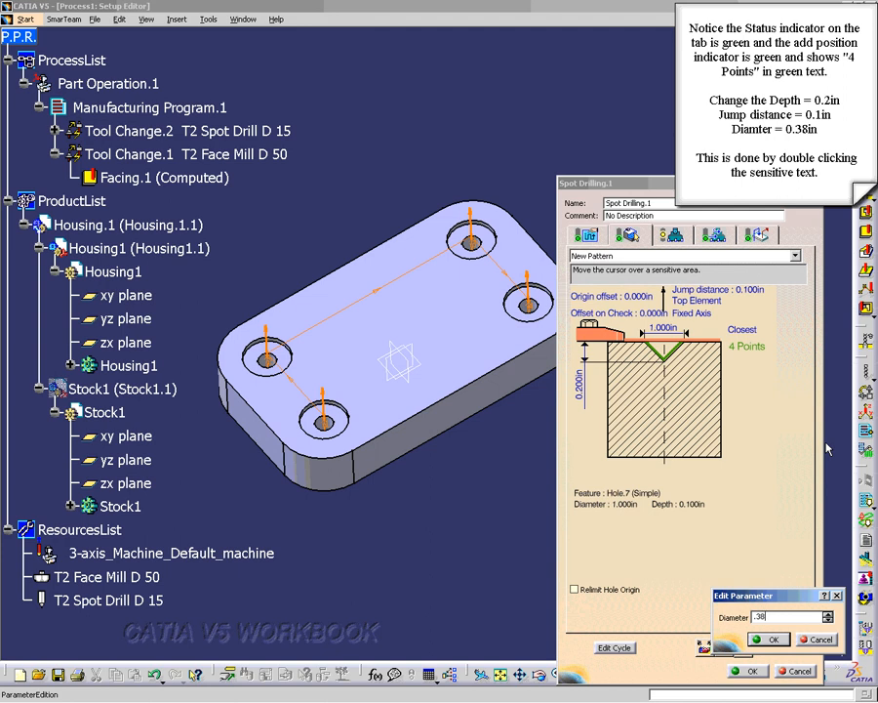
{"action": "key", "text": "Return"}
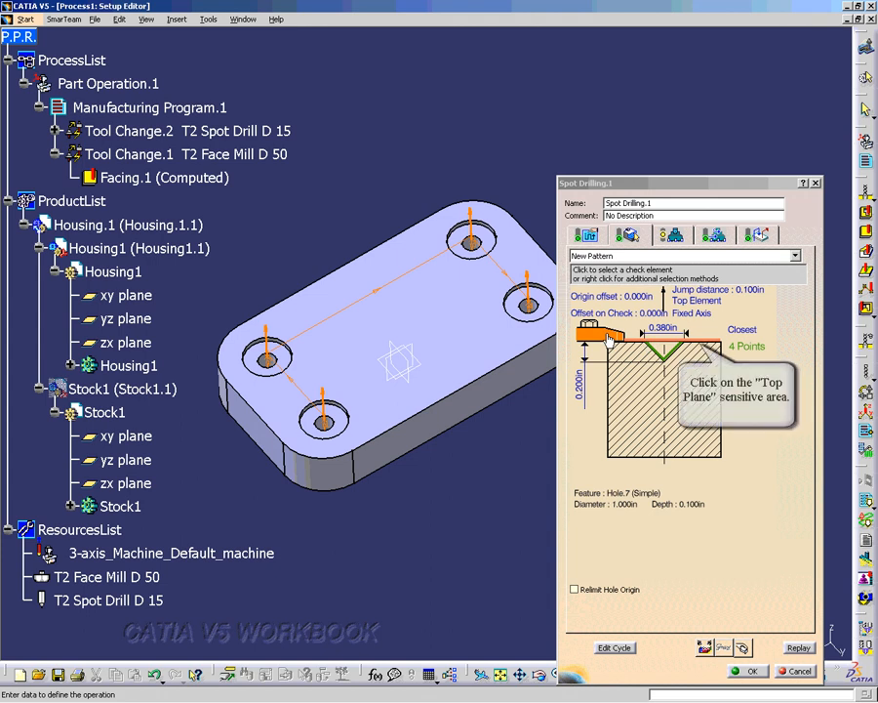
{"action": "left_click", "coordinate": [664, 346]}
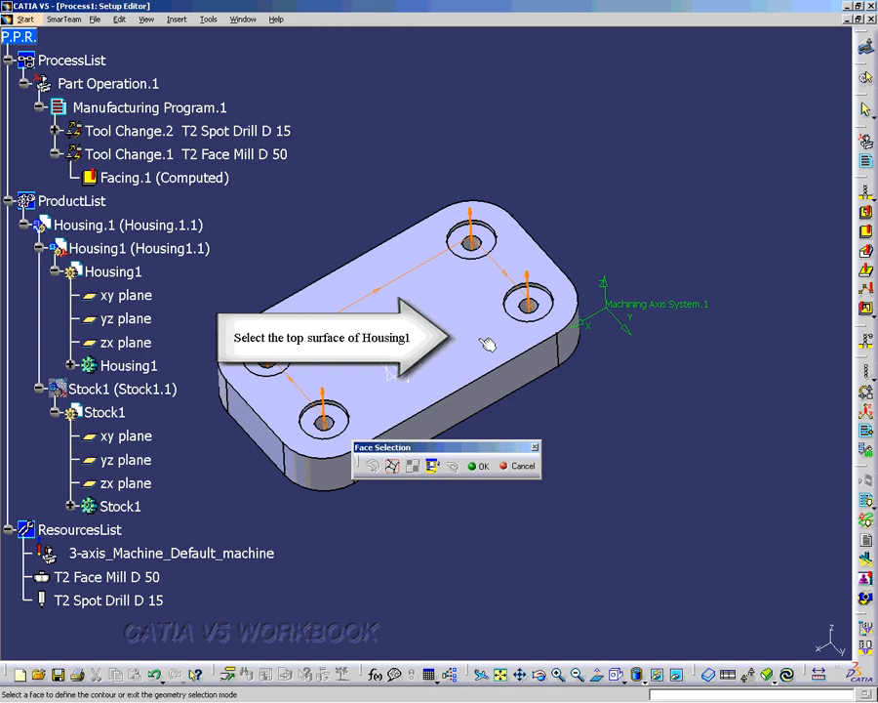
{"action": "left_click", "coordinate": [483, 343]}
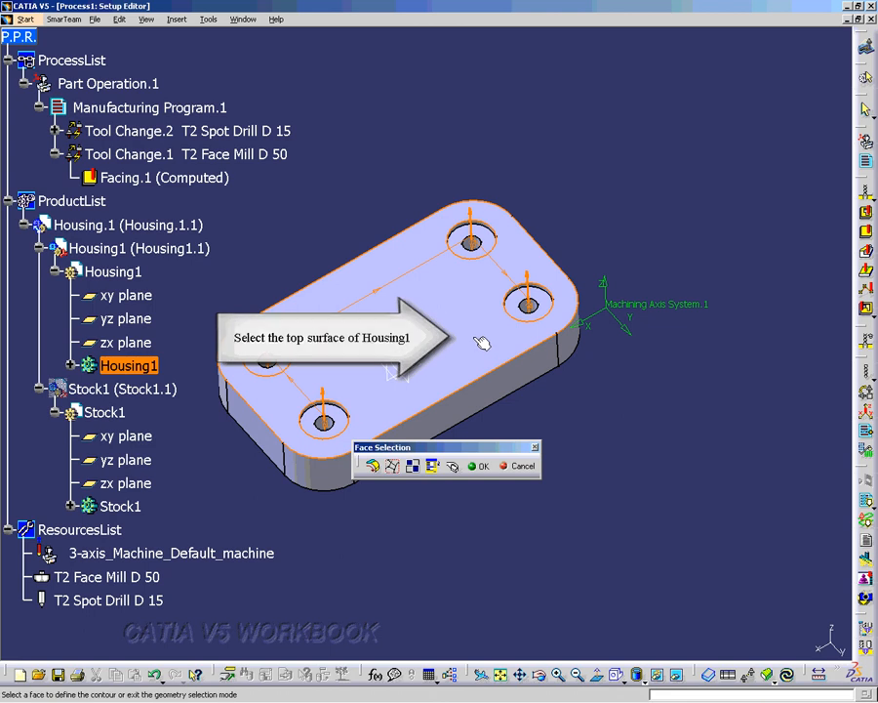
{"action": "left_click", "coordinate": [477, 339]}
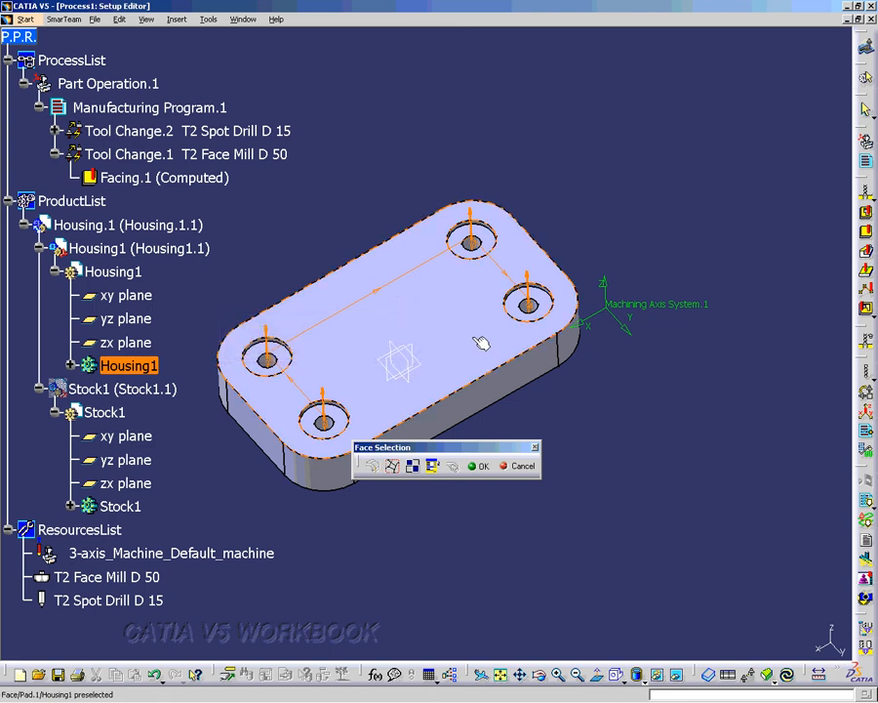
{"action": "double_click", "coordinate": [628, 399]}
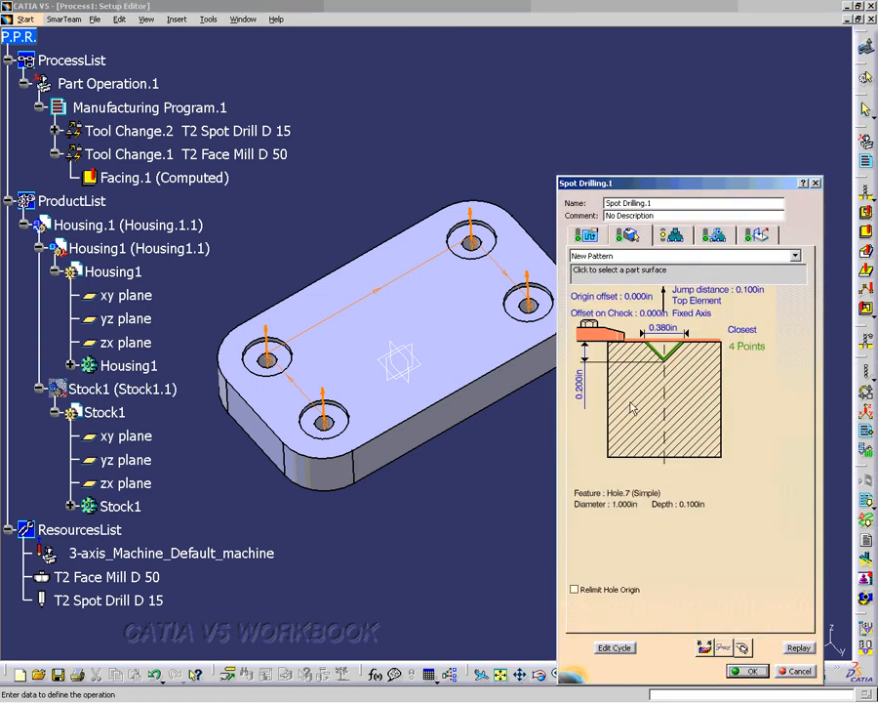
- Define the top face of Housing1 as the part surface for the spot drilling operation
{"action": "left_click", "coordinate": [664, 345]}
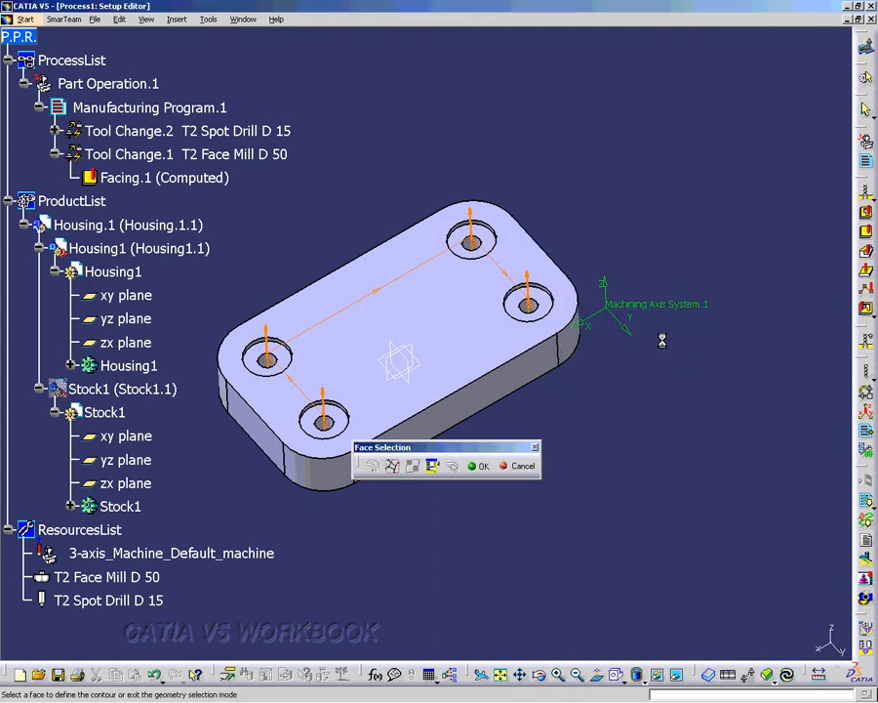
{"action": "left_click", "coordinate": [477, 351]}
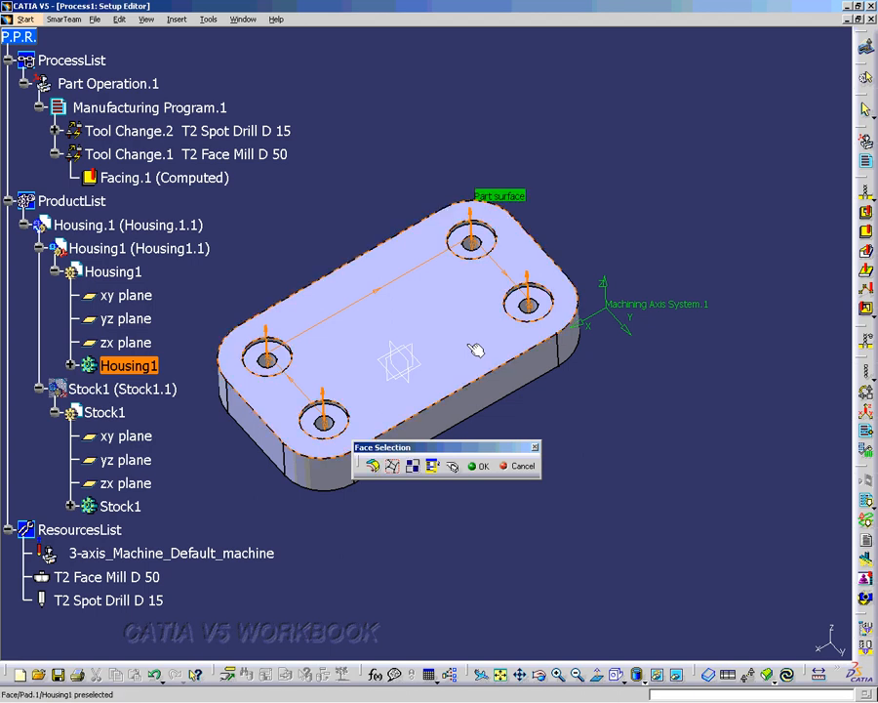
{"action": "left_click", "coordinate": [479, 465]}
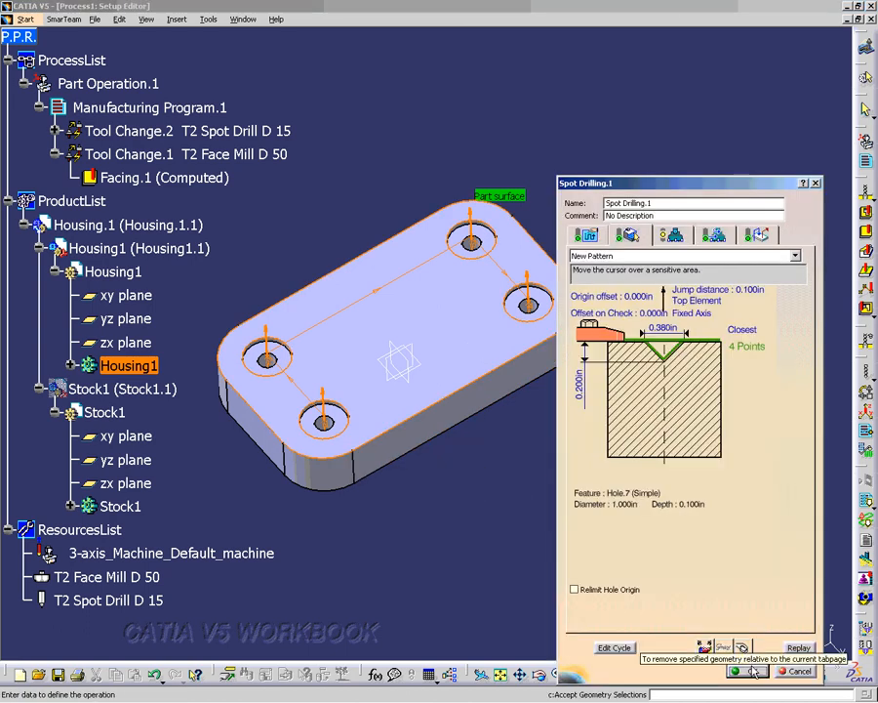
- Set the spot drilling approach clearance to 0.3 in in the machining strategy, keeping depth mode By tip (Dt)
{"action": "left_click", "coordinate": [590, 236]}
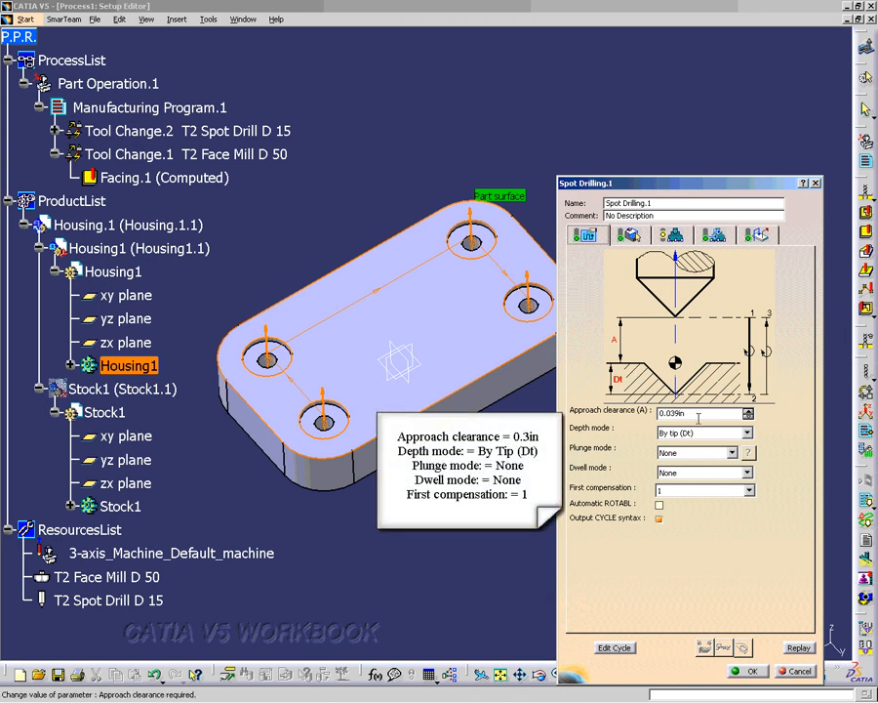
{"action": "left_click_drag", "start_coordinate": [692, 414], "coordinate": [620, 415]}
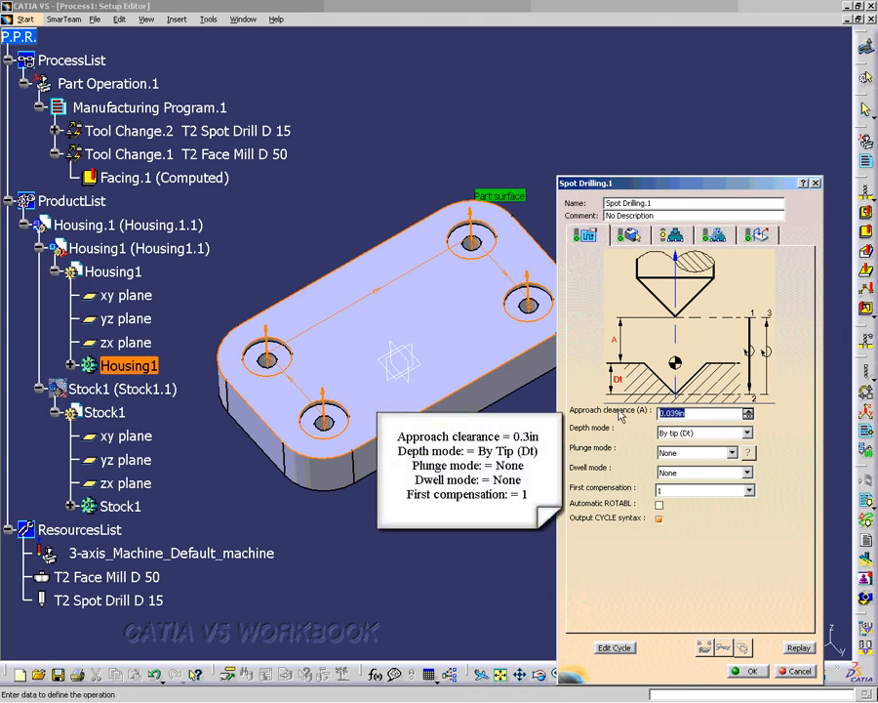
{"action": "type", "text": ".3"}
{"action": "key", "text": "Tab"}
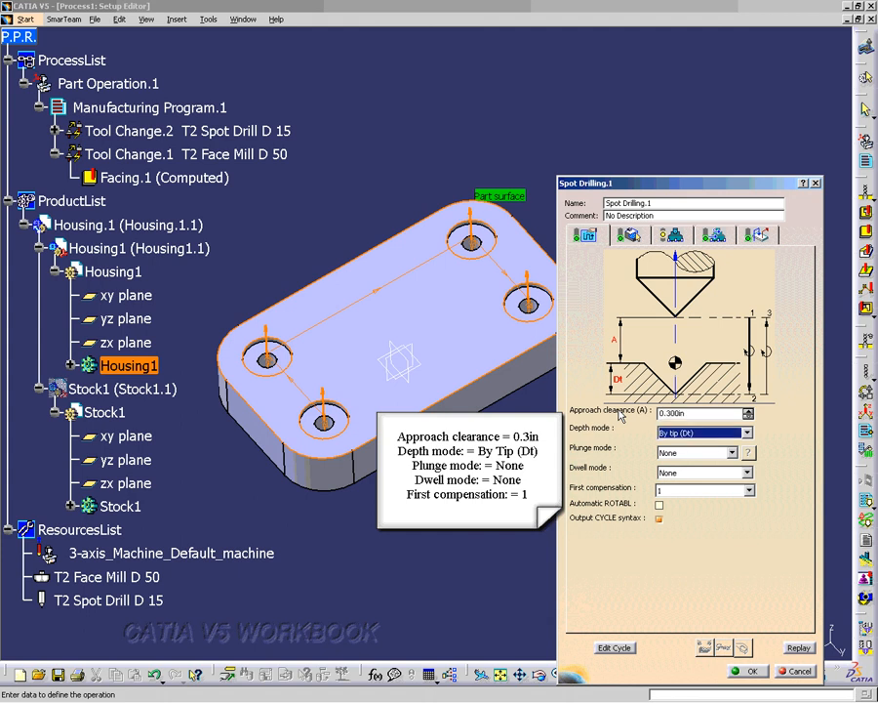
{"action": "key", "text": "Tab"}
{"action": "key", "text": "Tab"}
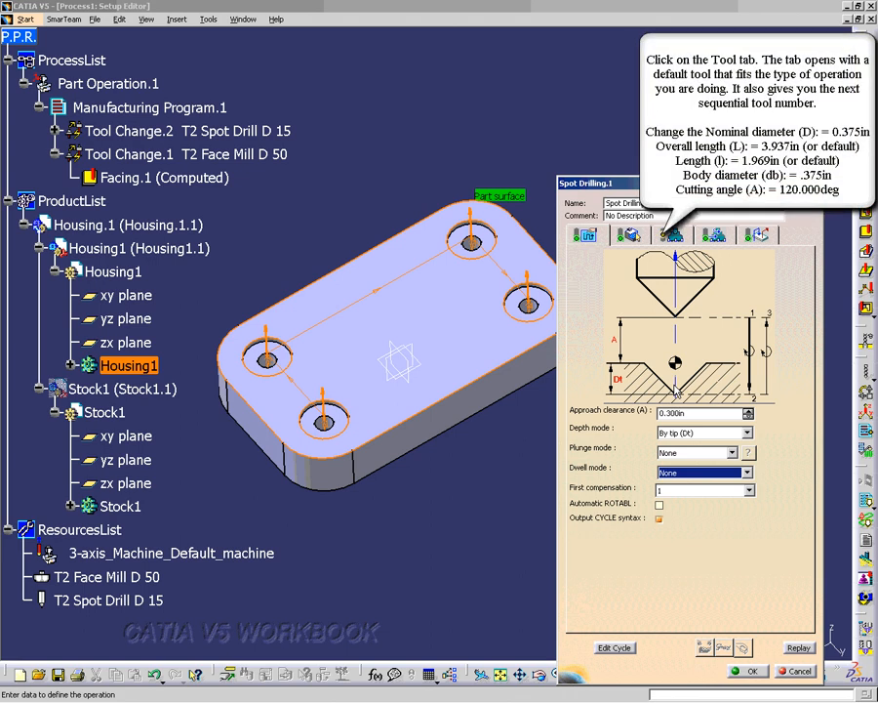
- Set the spot drill tool's nominal diameter and body diameter to 0.375 in
{"action": "left_click", "coordinate": [672, 236]}
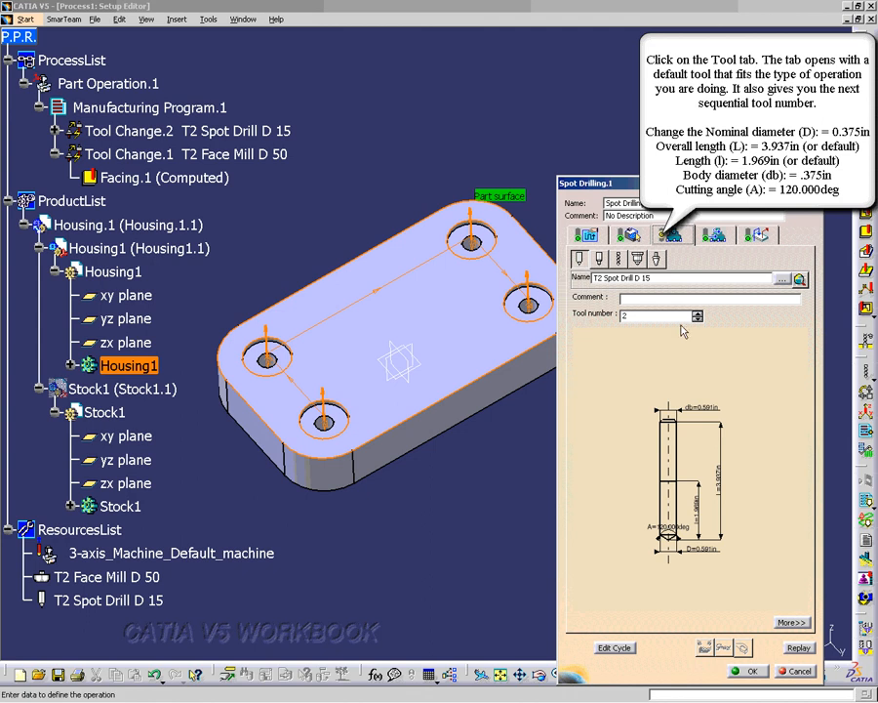
{"action": "left_click", "coordinate": [792, 621]}
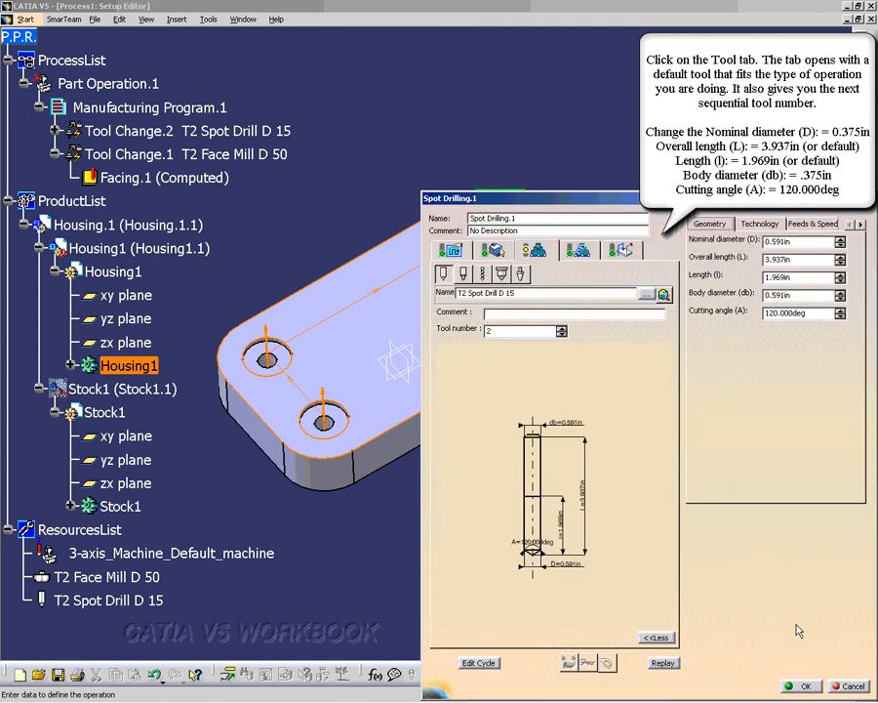
{"action": "left_click_drag", "start_coordinate": [799, 242], "coordinate": [741, 249]}
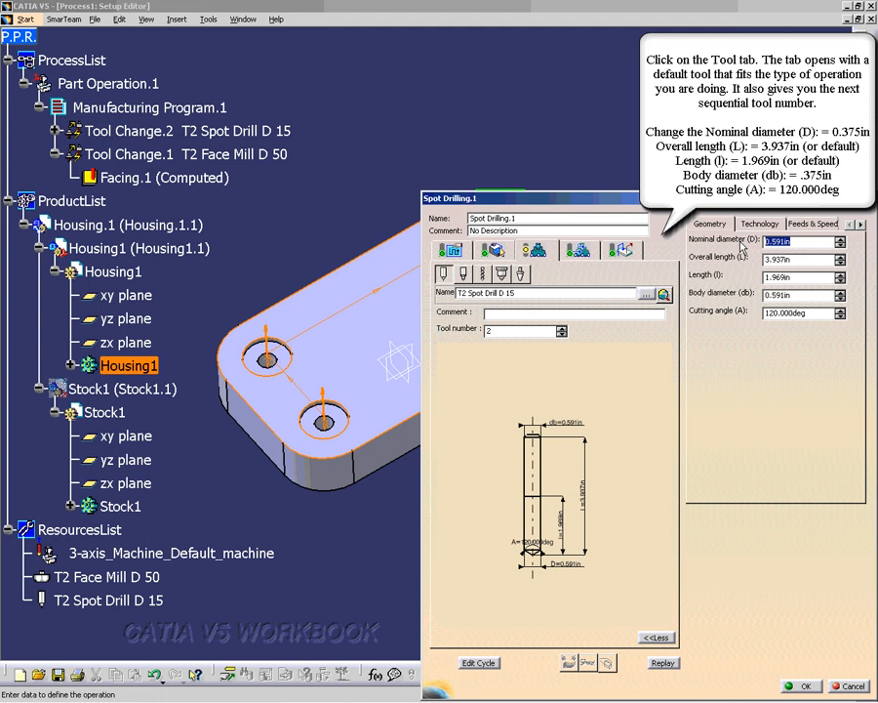
{"action": "type", "text": "0.375"}
{"action": "key", "text": "Tab"}
{"action": "key", "text": "Tab"}
{"action": "key", "text": "Tab"}
{"action": "key", "text": "Tab"}
{"action": "key", "text": "Tab"}
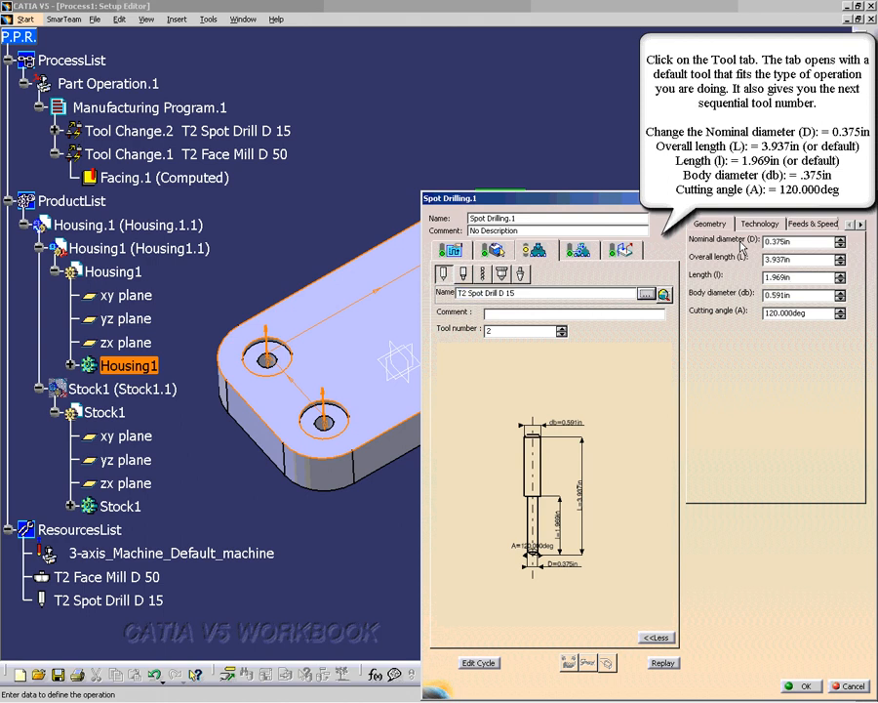
{"action": "key", "text": "Tab"}
{"action": "type", "text": ".375"}
{"action": "key", "text": "Return"}
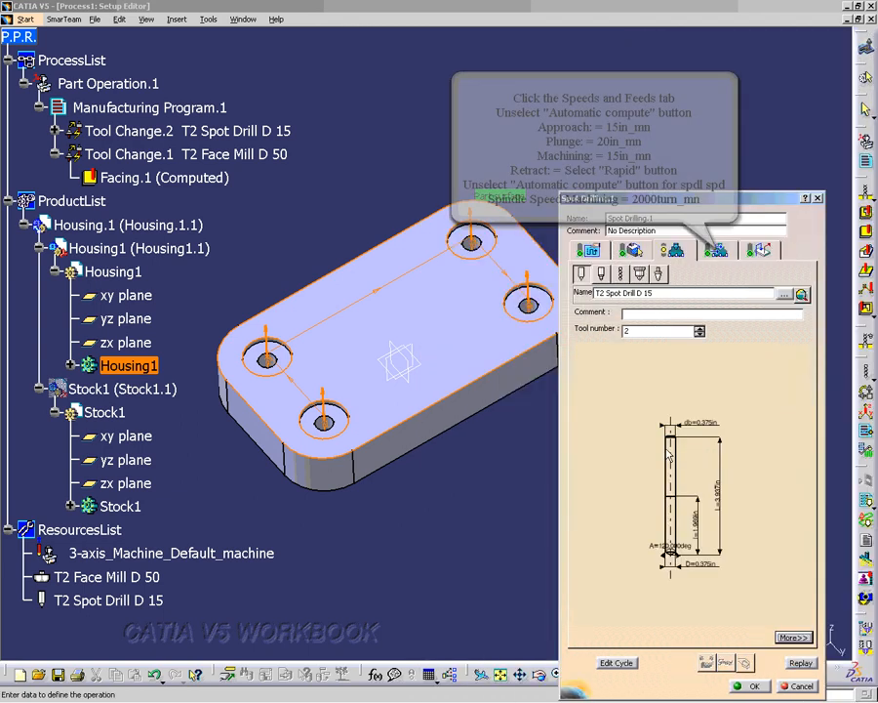
- Disable automatic feedrate and spindle speed computation, and set feedrates of 15 in_mn for approach, 20 in_mn for plunge, 15 in_mn for machining and rapid for retract
{"action": "left_click", "coordinate": [725, 250]}
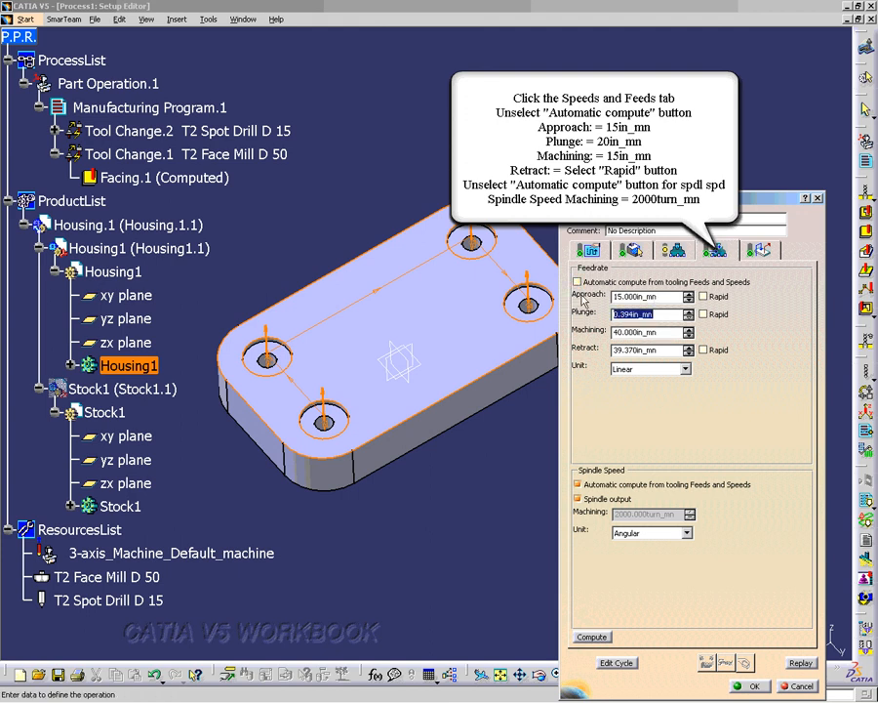
{"action": "type", "text": "200"}
{"action": "key", "text": "Tab"}
{"action": "key", "text": "shift+Tab"}
{"action": "type", "text": "20"}
{"action": "key", "text": "Tab"}
{"action": "key", "text": "Tab"}
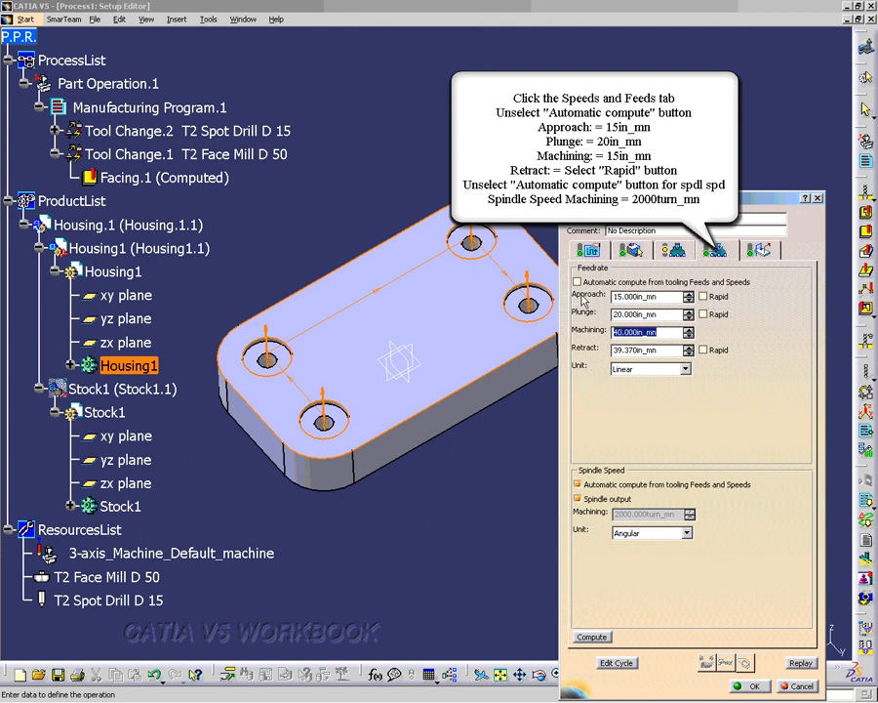
{"action": "type", "text": "15"}
{"action": "key", "text": "Tab"}
{"action": "left_click", "coordinate": [702, 349]}
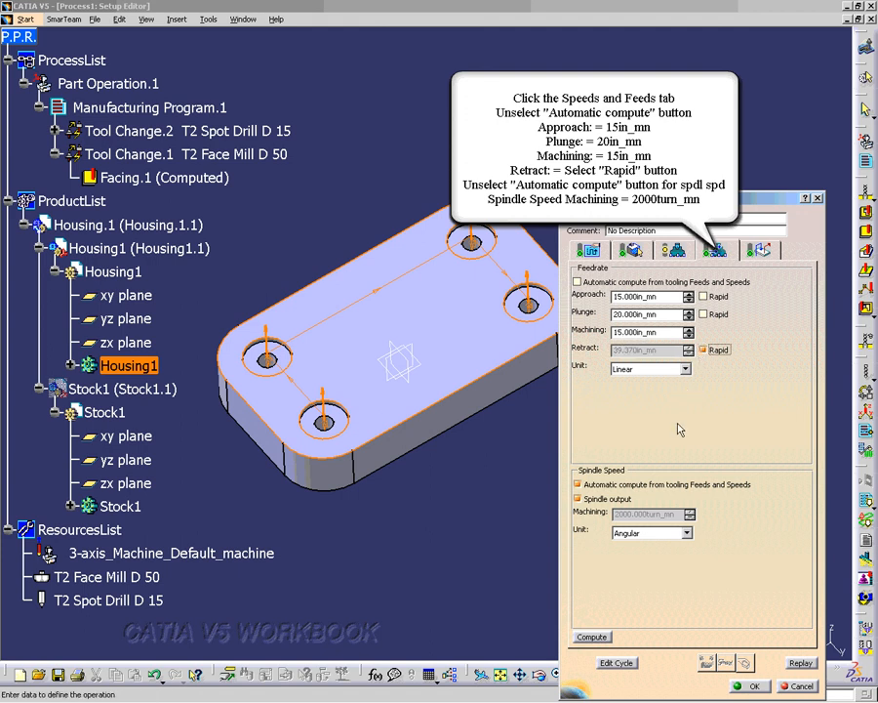
{"action": "left_click", "coordinate": [578, 485]}
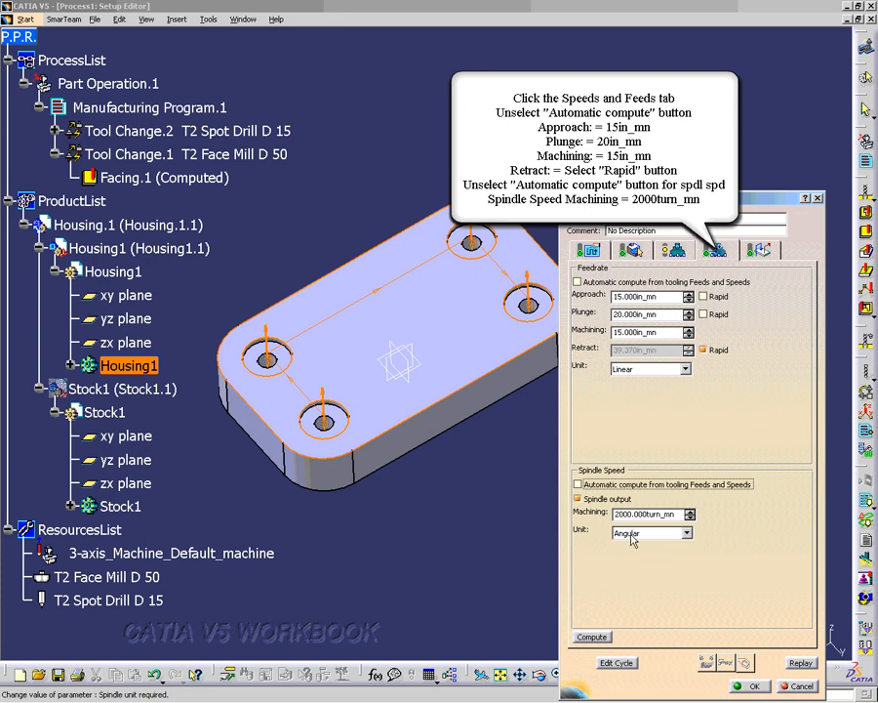
- Enable the approach macro with an axial motion down from a plane and set that motion's feedrate to RAPID
{"action": "left_click", "coordinate": [762, 252]}
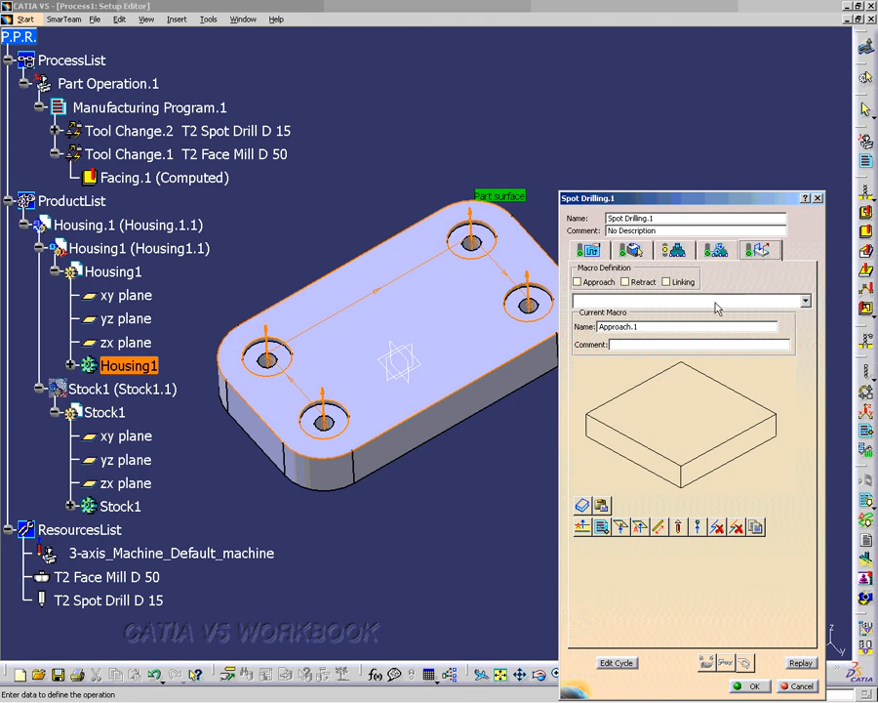
{"action": "left_click", "coordinate": [578, 282]}
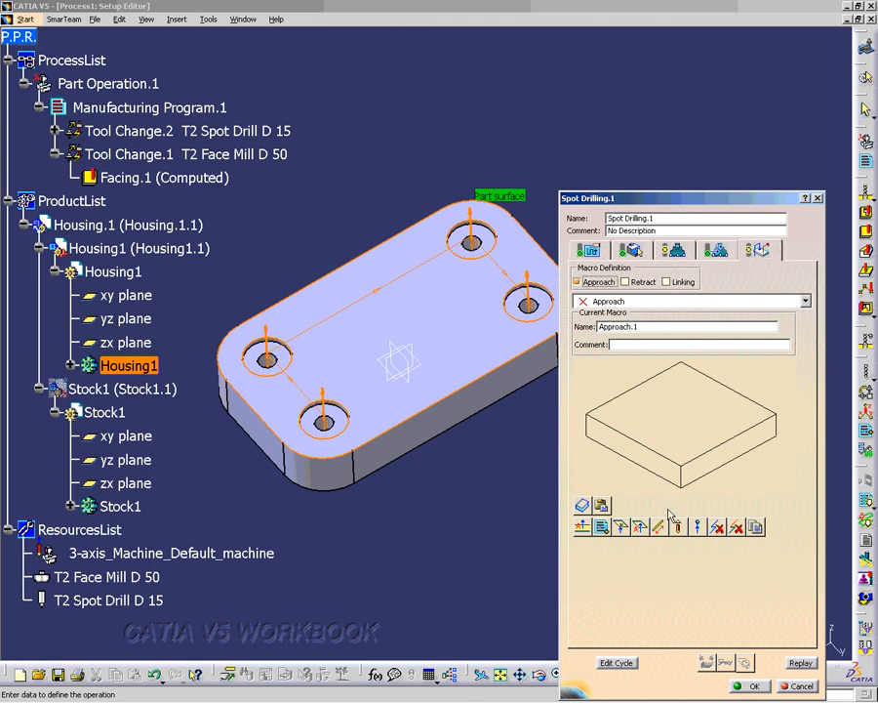
{"action": "left_click", "coordinate": [642, 530]}
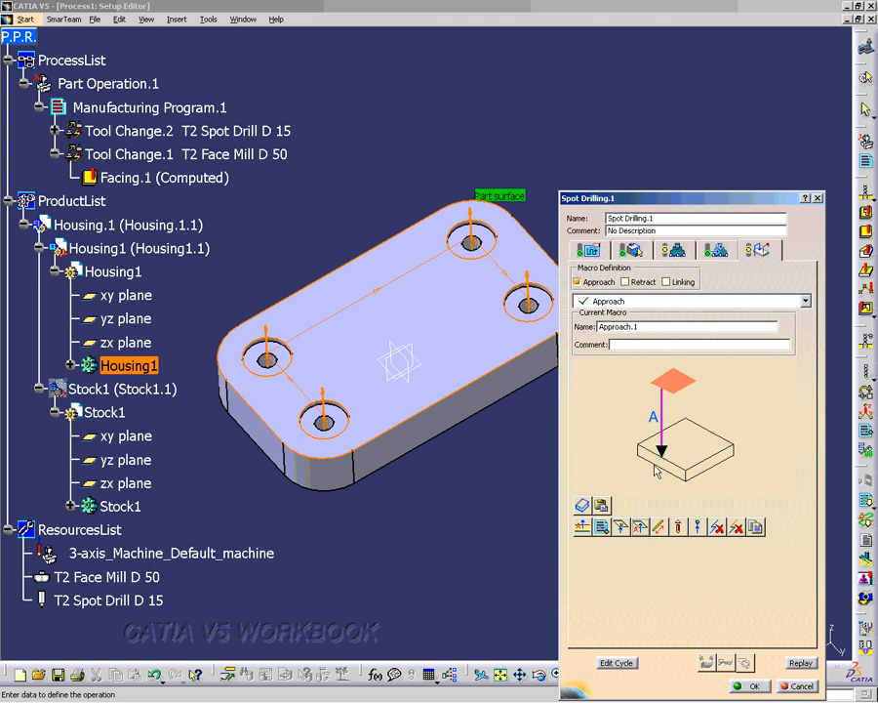
{"action": "right_click", "coordinate": [660, 423]}
{"action": "mouse_move", "coordinate": [701, 451]}
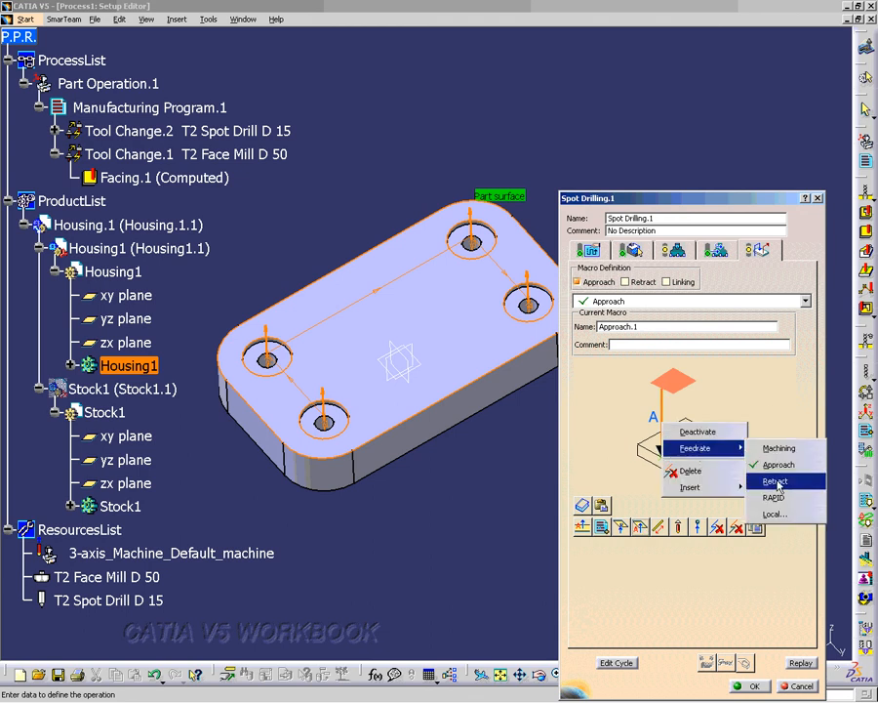
{"action": "left_click", "coordinate": [769, 496]}
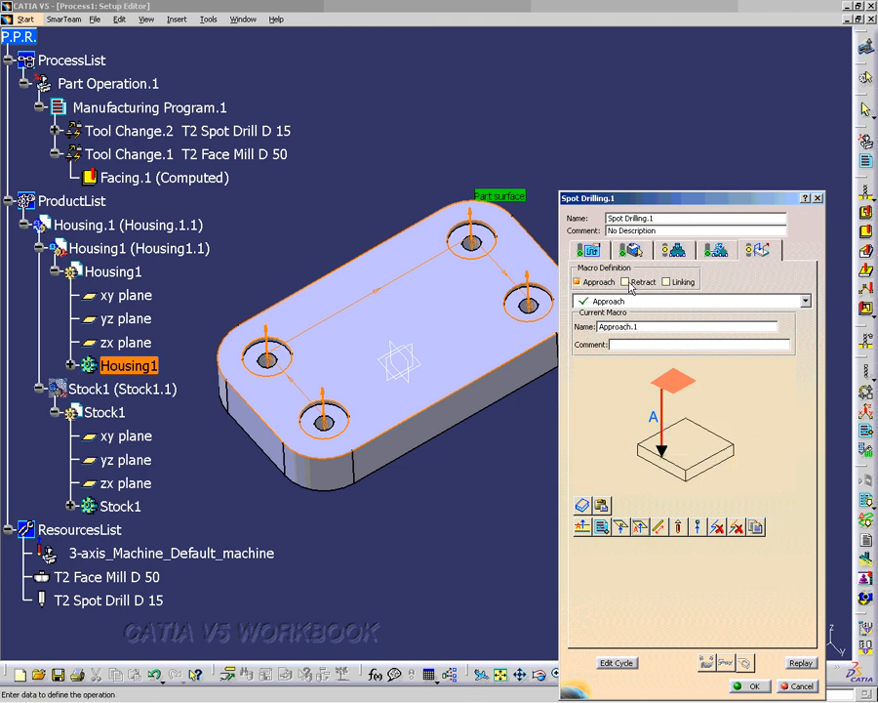
- Enable the retract macro with an axial motion up to a plane and set that motion's feedrate to RAPID
{"action": "left_click", "coordinate": [626, 282]}
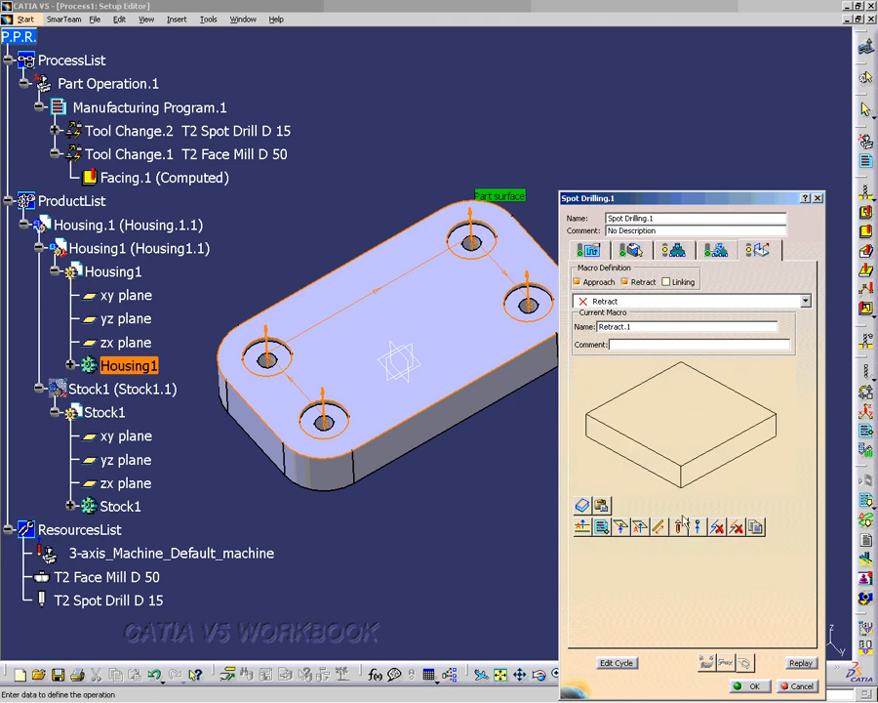
{"action": "left_click", "coordinate": [640, 528]}
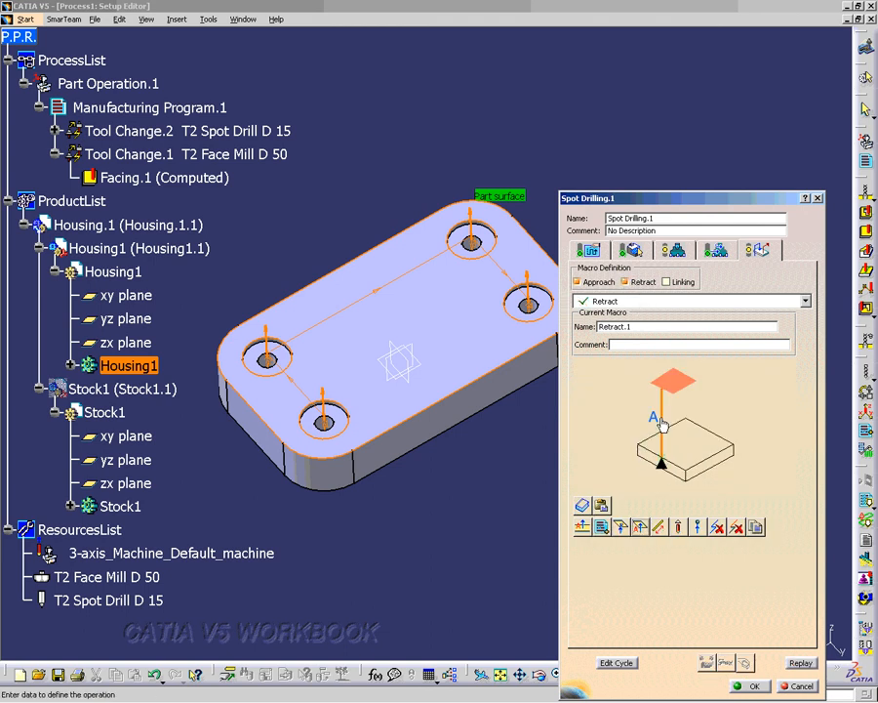
{"action": "right_click", "coordinate": [662, 420]}
{"action": "mouse_move", "coordinate": [701, 443]}
{"action": "left_click", "coordinate": [775, 478]}
{"action": "left_click", "coordinate": [691, 346]}
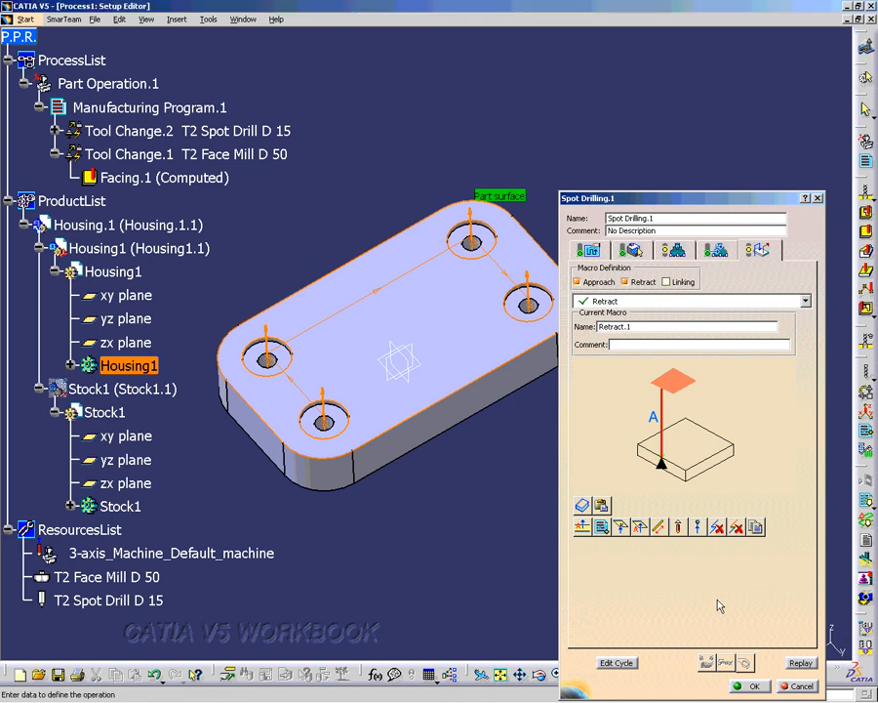
- Compute the Spot Drilling.1 tool path and replay its tool animation over Housing1
{"action": "left_click", "coordinate": [802, 664]}
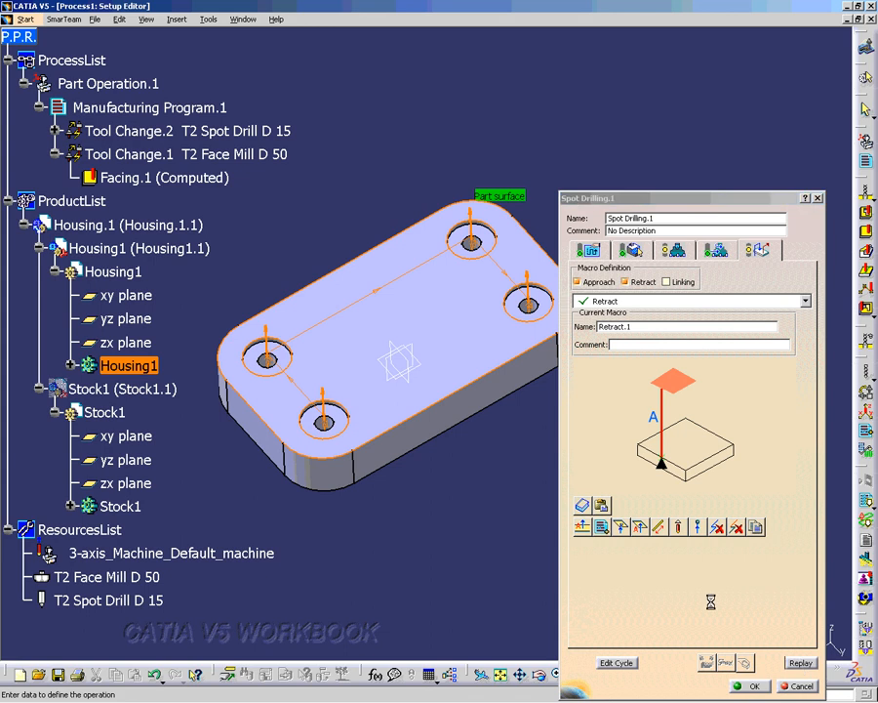
{"action": "middle_click_drag", "start_coordinate": [435, 561], "coordinate": [429, 474]}
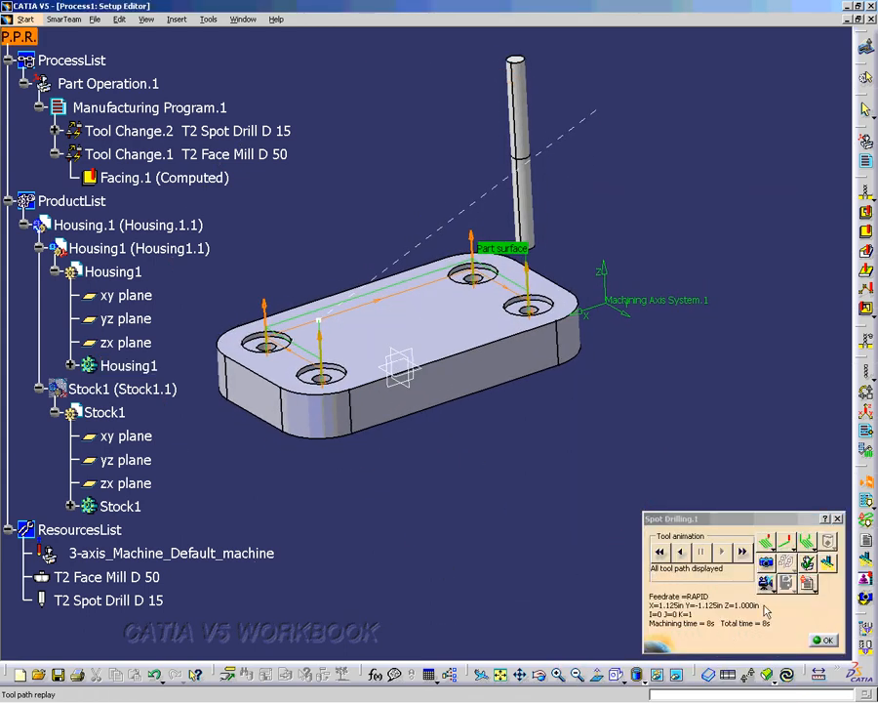
{"action": "left_click", "coordinate": [721, 552]}
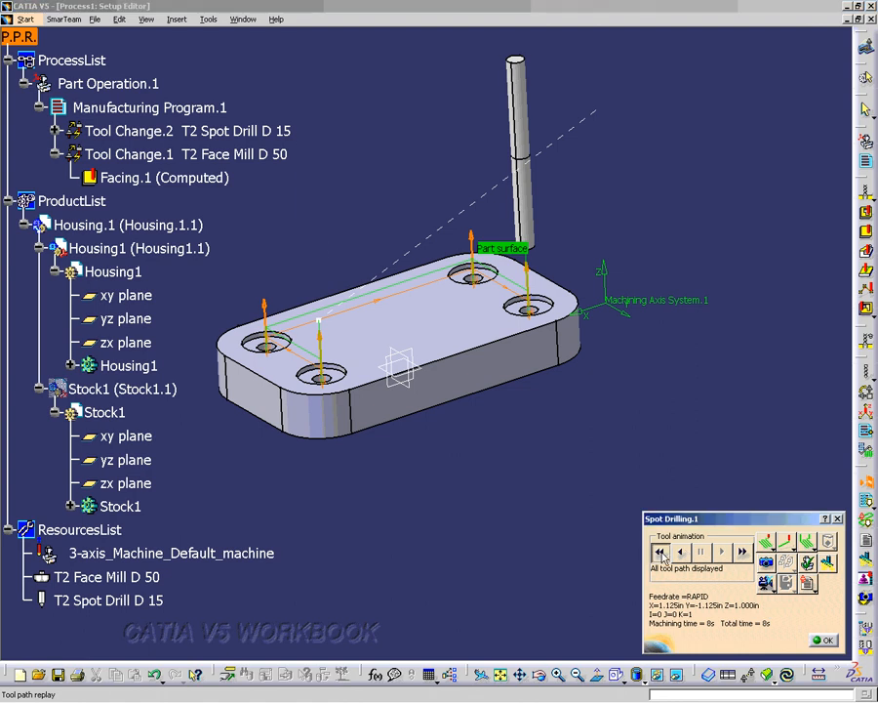
{"action": "left_click", "coordinate": [720, 554]}
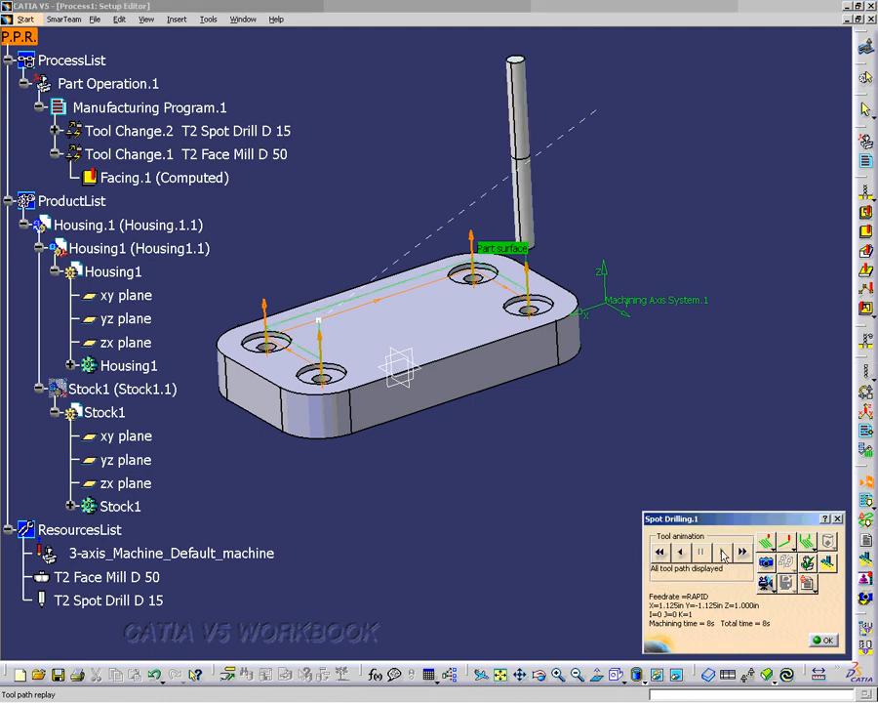
- Play the solid video simulation of Spot Drilling.1 on the stock and accept the spot drilling operation
{"action": "left_click", "coordinate": [766, 583]}
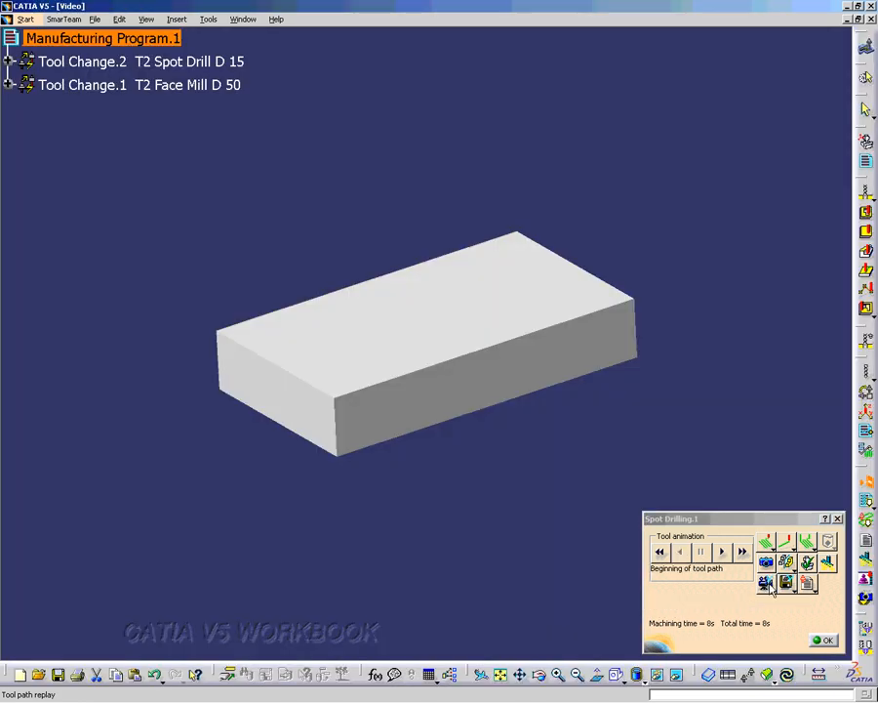
{"action": "left_click", "coordinate": [723, 553]}
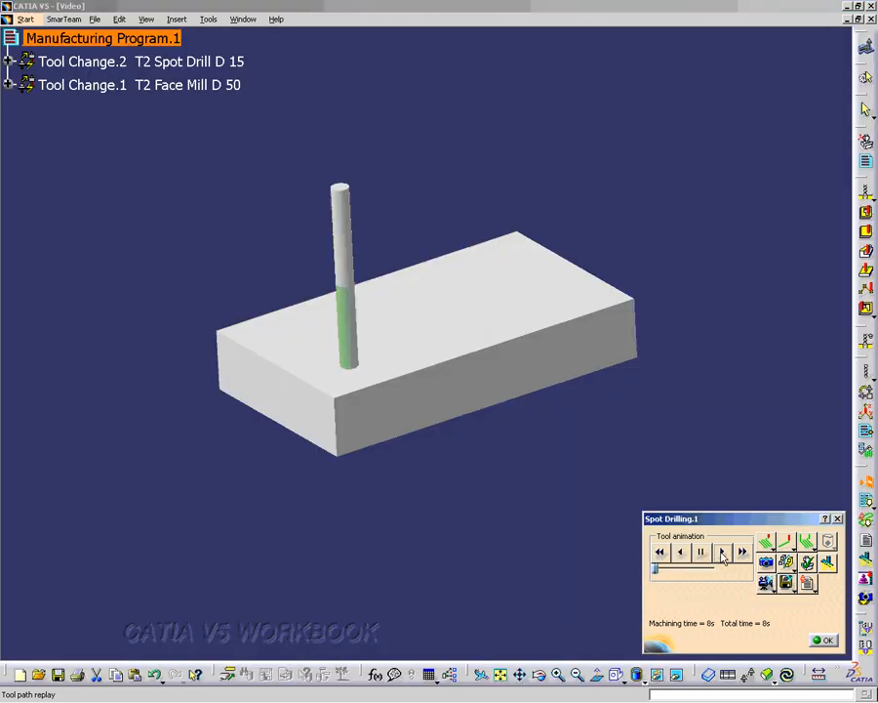
{"action": "middle_click_drag", "start_coordinate": [623, 403], "coordinate": [644, 290]}
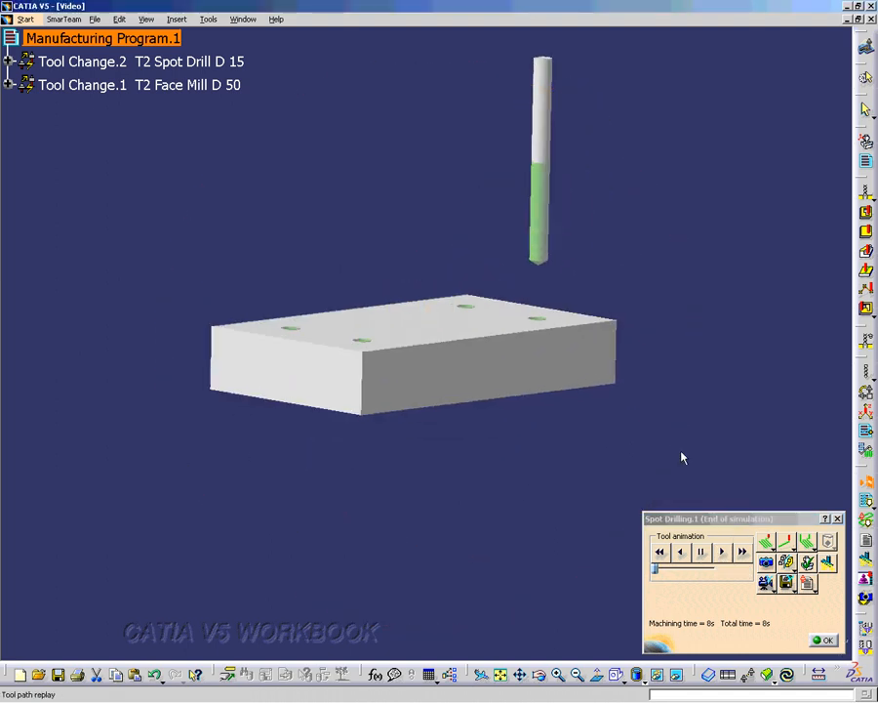
{"action": "left_click", "coordinate": [824, 641]}
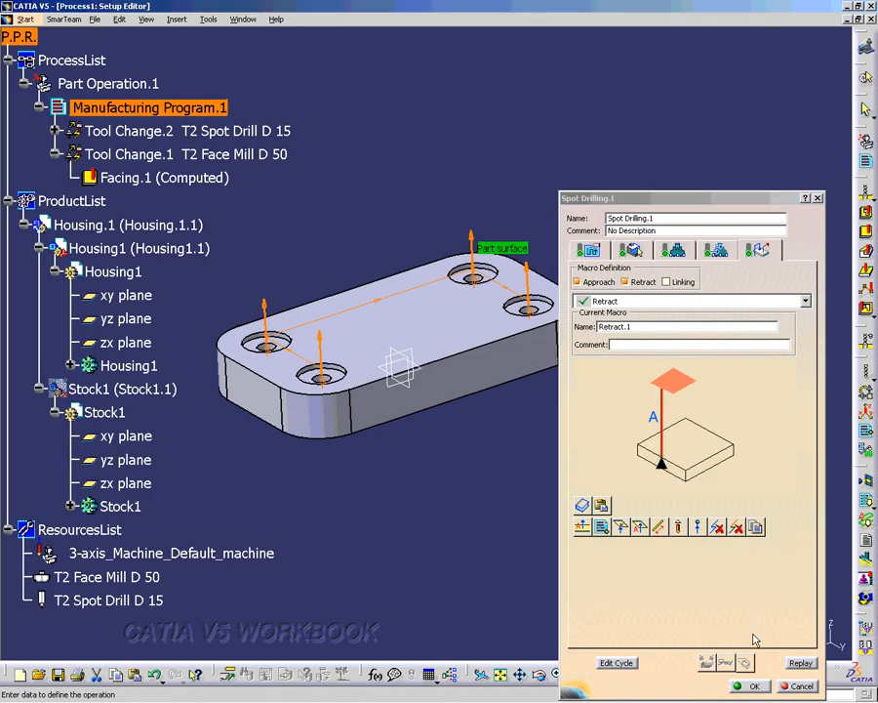
{"action": "left_click", "coordinate": [750, 686]}
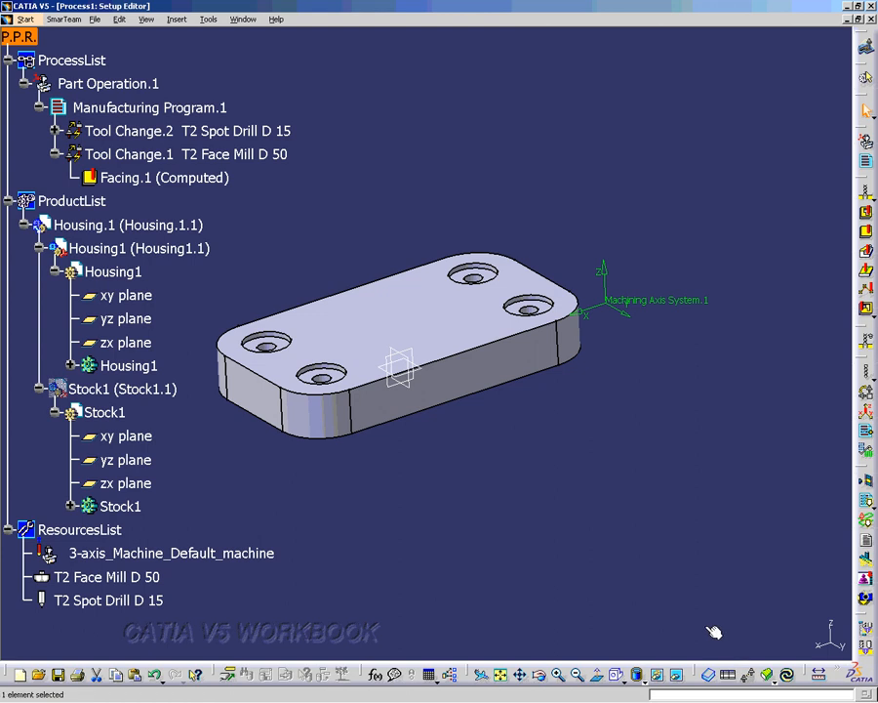